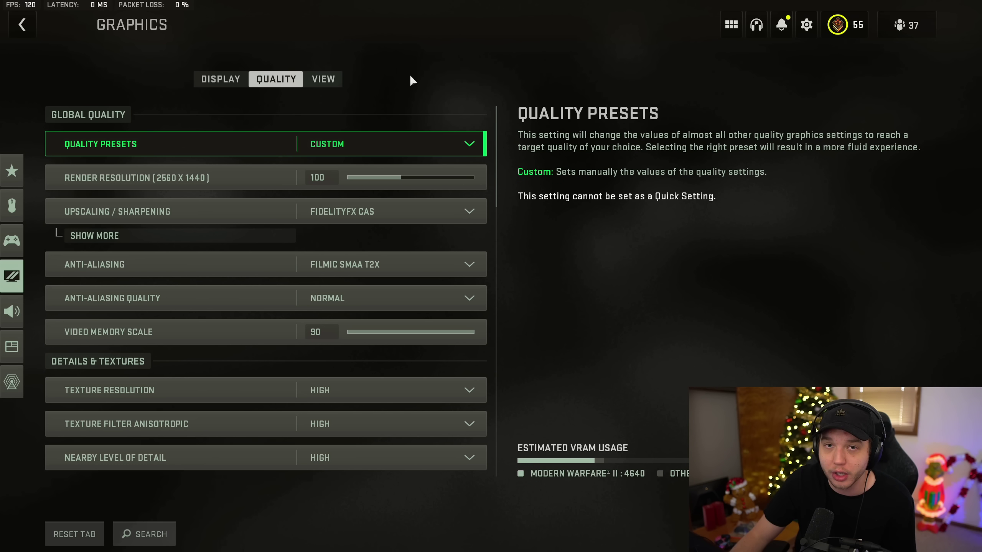
Check the upscaling/sharpening options and keep FidelityFX CAS selected
{"action": "mouse_move", "coordinate": [237, 178]}
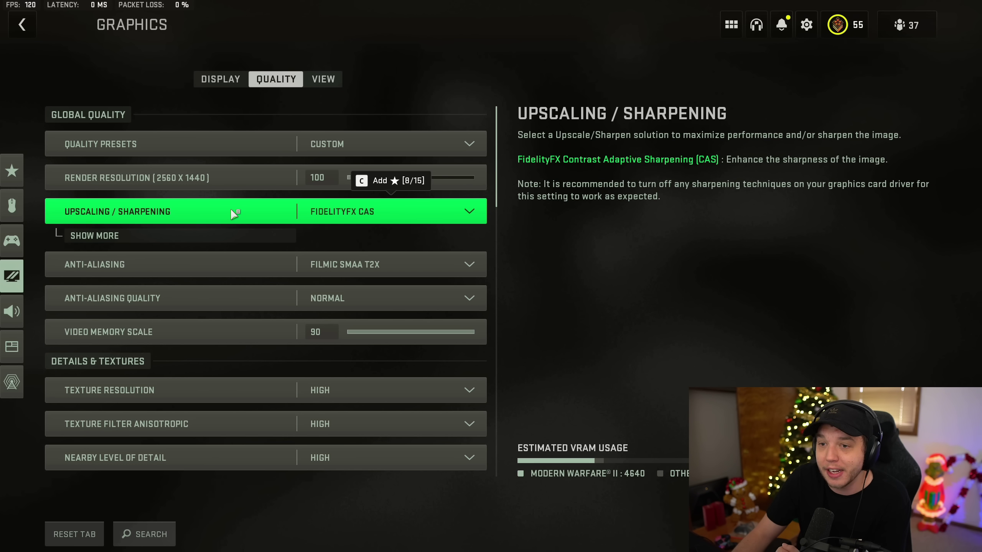
{"action": "left_click", "coordinate": [163, 236]}
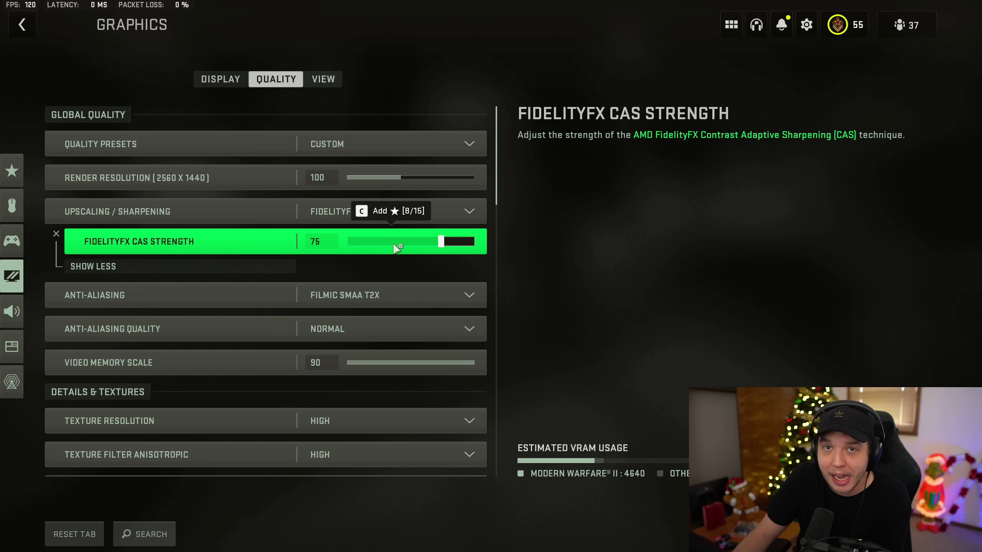
{"action": "left_click", "coordinate": [378, 221]}
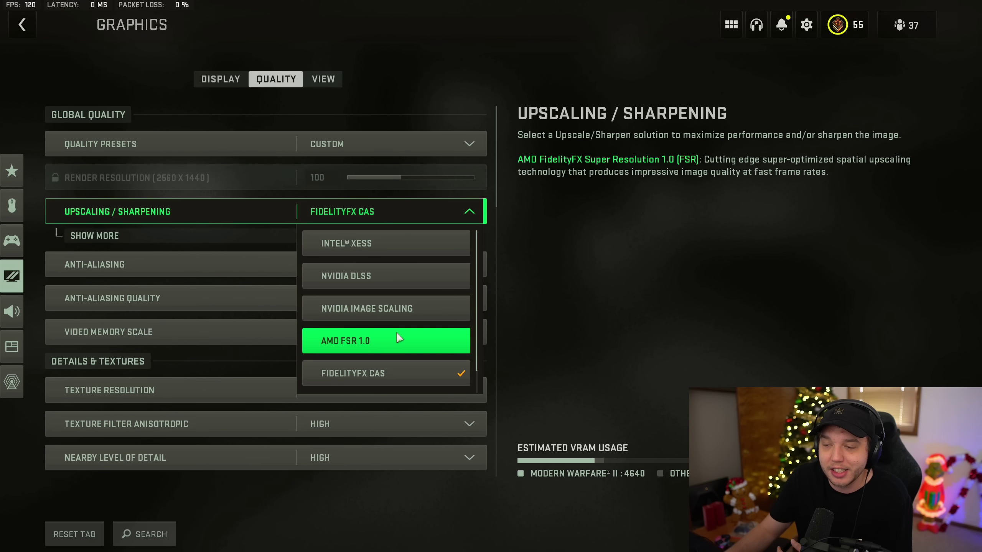
{"action": "left_click", "coordinate": [416, 210]}
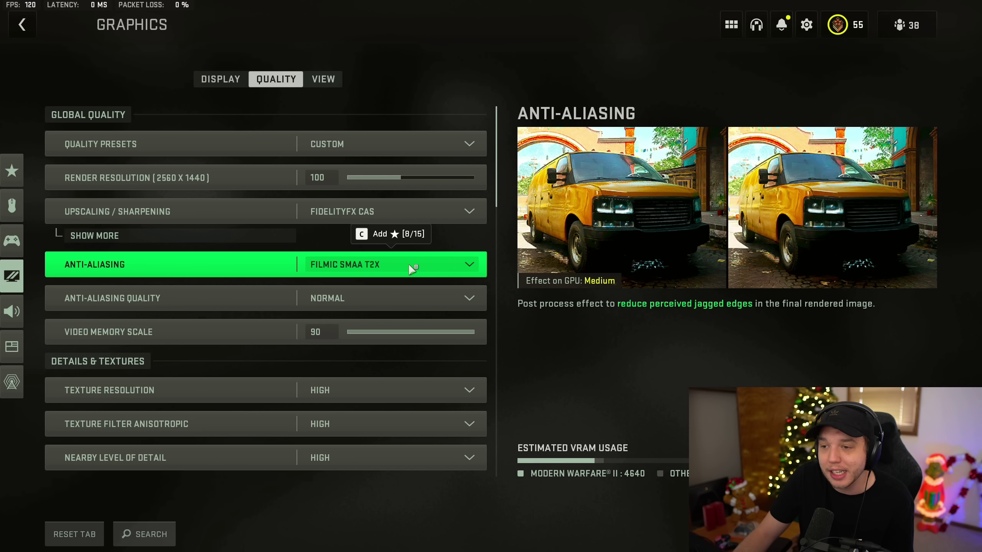
Set Anti-Aliasing to SMAA T2X and Anti-Aliasing Quality to Low
{"action": "left_click", "coordinate": [408, 264]}
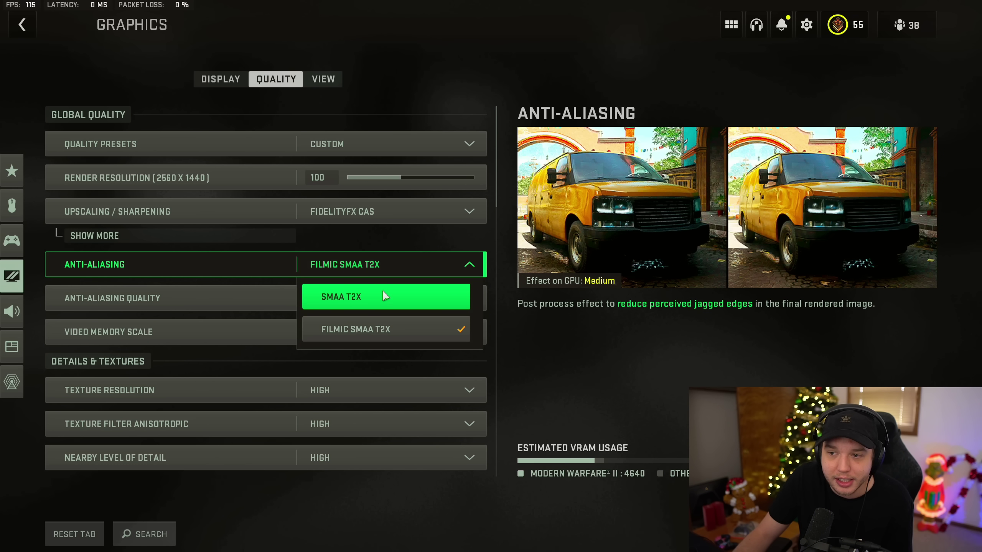
{"action": "left_click", "coordinate": [390, 296]}
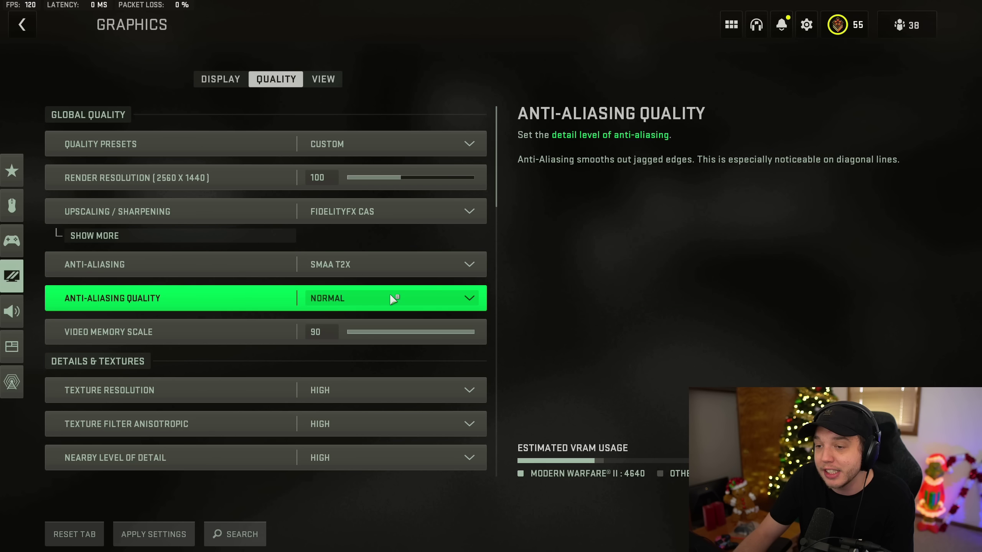
{"action": "left_click", "coordinate": [361, 298]}
{"action": "left_click", "coordinate": [362, 329]}
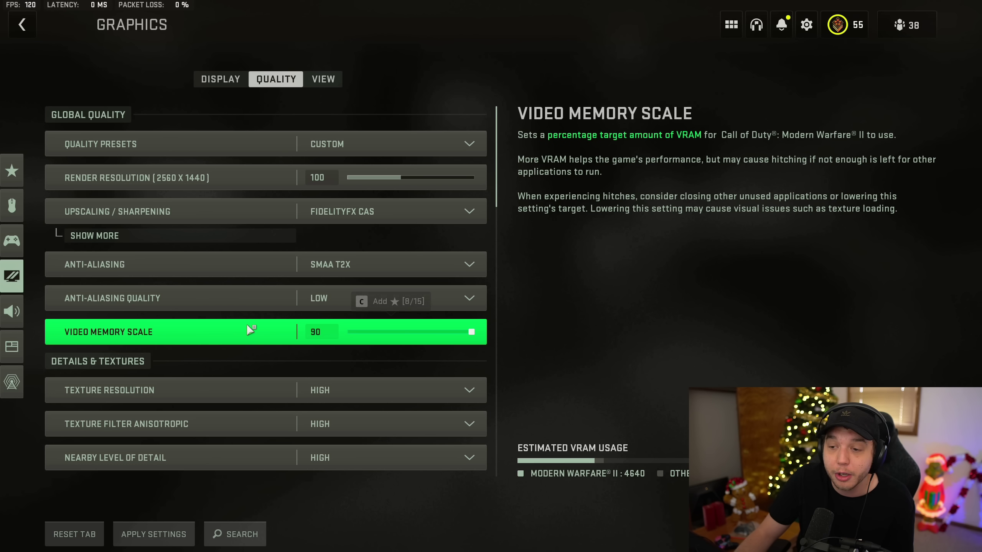
{"action": "scroll", "coordinate": [249, 329], "scroll_direction": "down", "scroll_amount": 2}
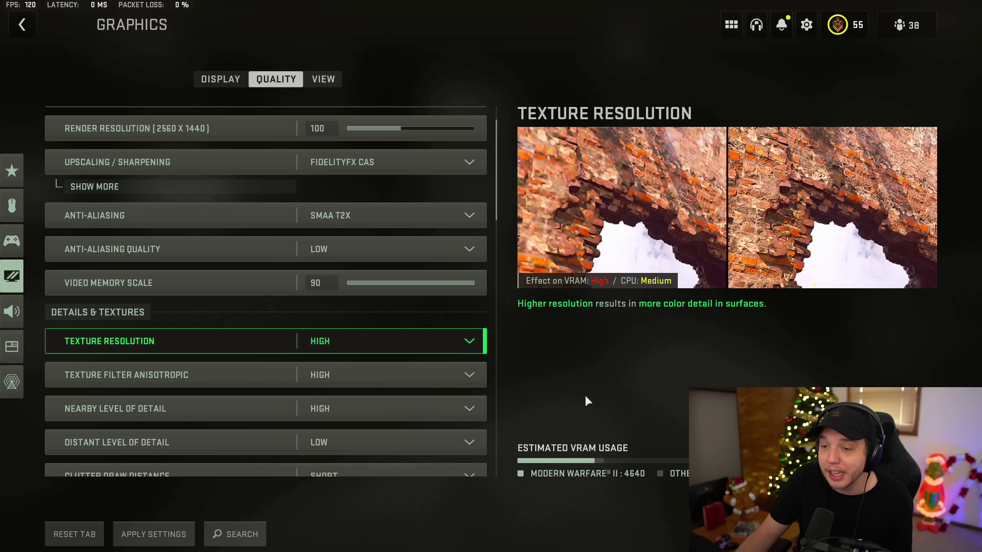
{"action": "left_click", "coordinate": [421, 351]}
{"action": "left_click", "coordinate": [374, 434]}
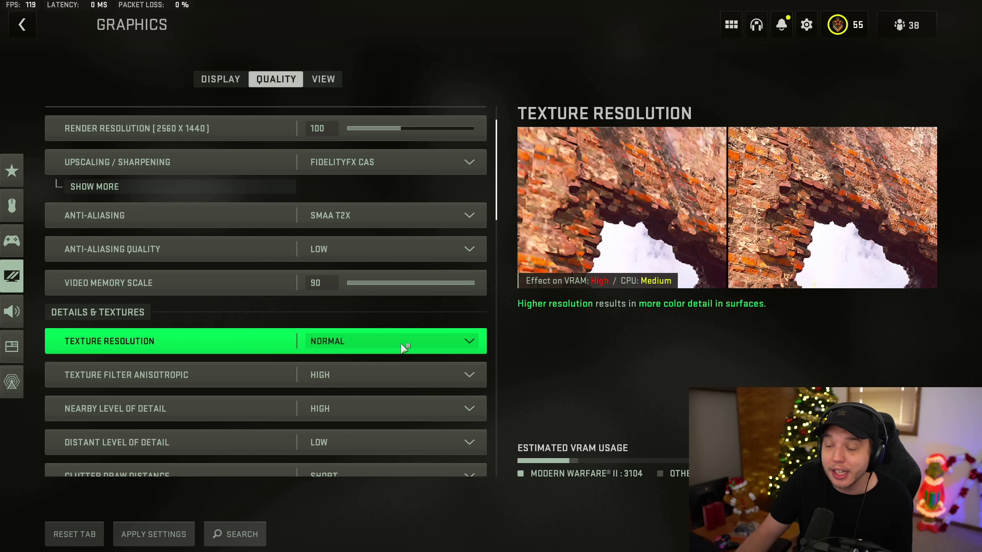
{"action": "left_click", "coordinate": [401, 342]}
{"action": "left_click", "coordinate": [375, 404]}
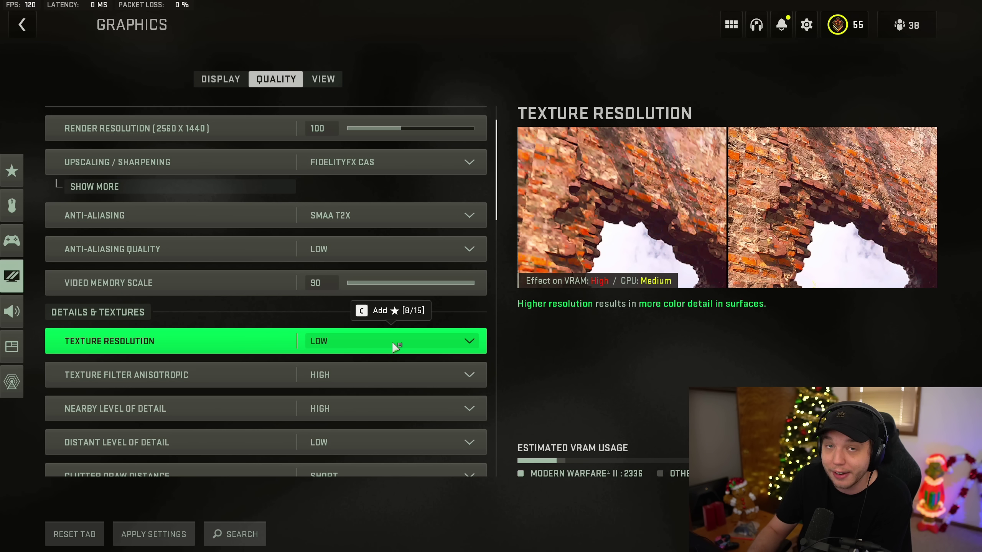
{"action": "left_click", "coordinate": [372, 339]}
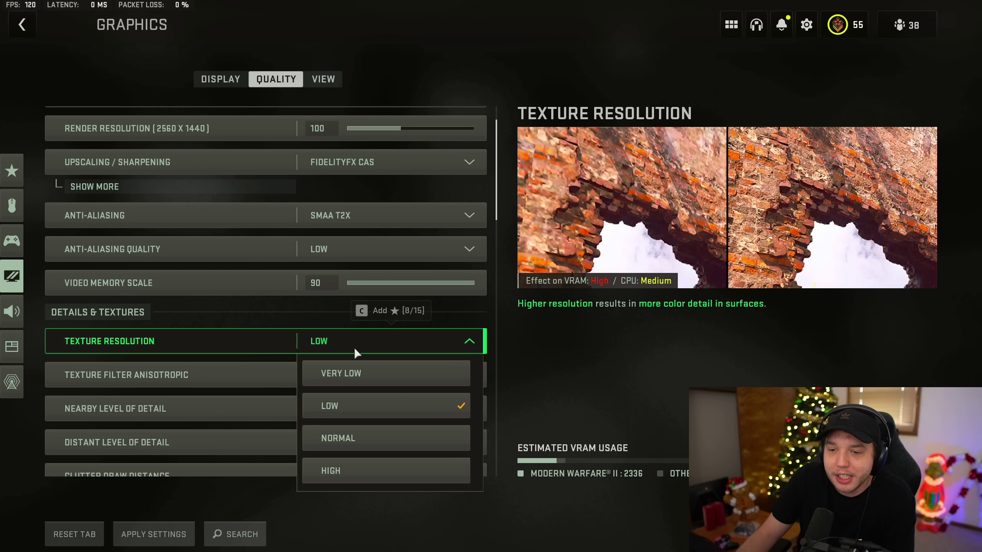
{"action": "left_click", "coordinate": [353, 467]}
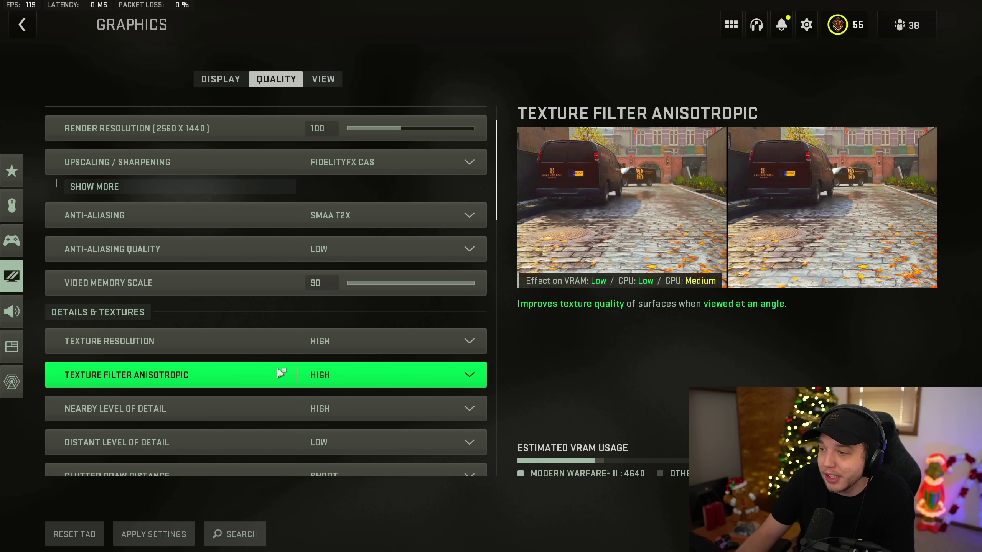
{"action": "scroll", "coordinate": [247, 369], "scroll_direction": "down", "scroll_amount": 1}
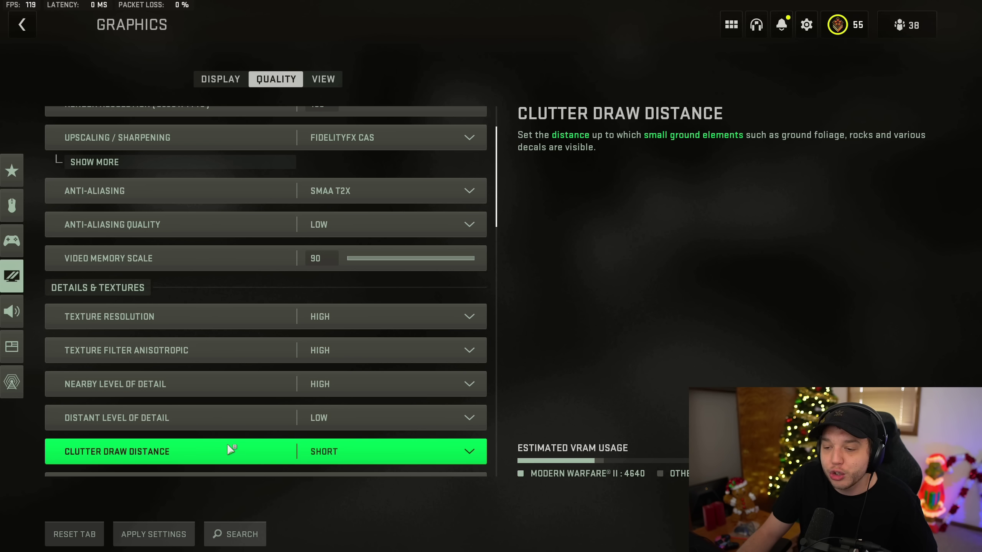
{"action": "scroll", "coordinate": [229, 443], "scroll_direction": "down", "scroll_amount": 2}
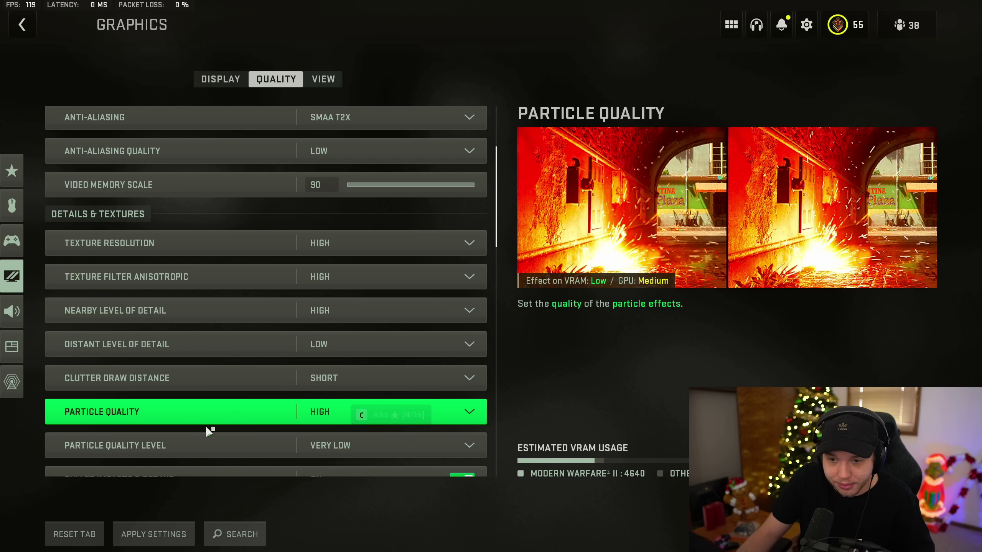
{"action": "scroll", "coordinate": [207, 441], "scroll_direction": "down", "scroll_amount": 1}
{"action": "scroll", "coordinate": [186, 425], "scroll_direction": "down", "scroll_amount": 1}
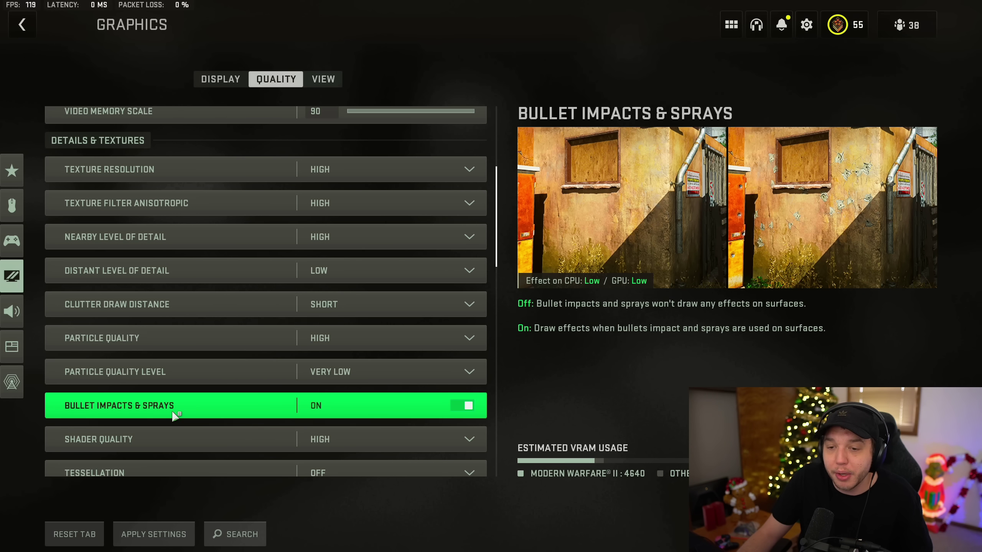
Lower Shader Quality from High to Medium, trying Low along the way
{"action": "scroll", "coordinate": [199, 390], "scroll_direction": "down", "scroll_amount": 1}
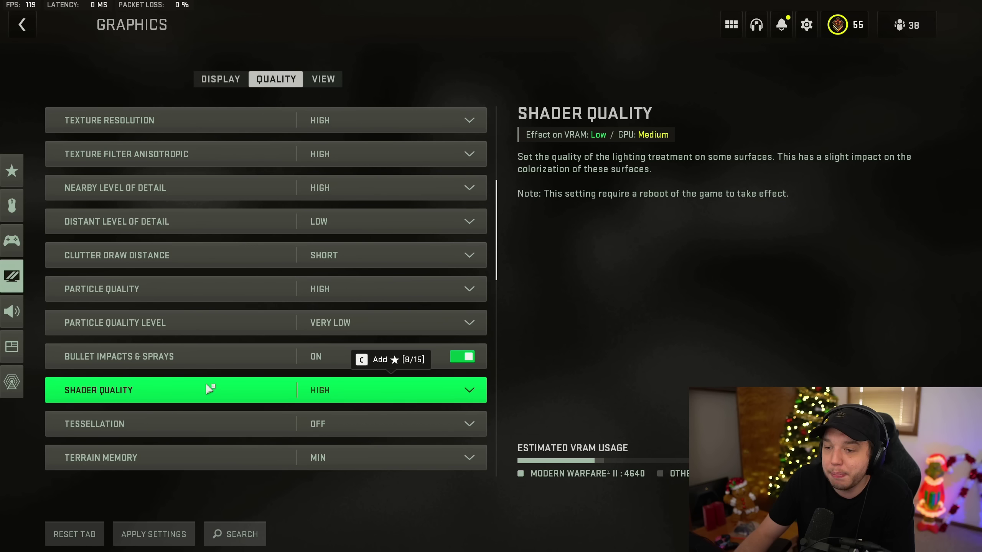
{"action": "left_click", "coordinate": [353, 392]}
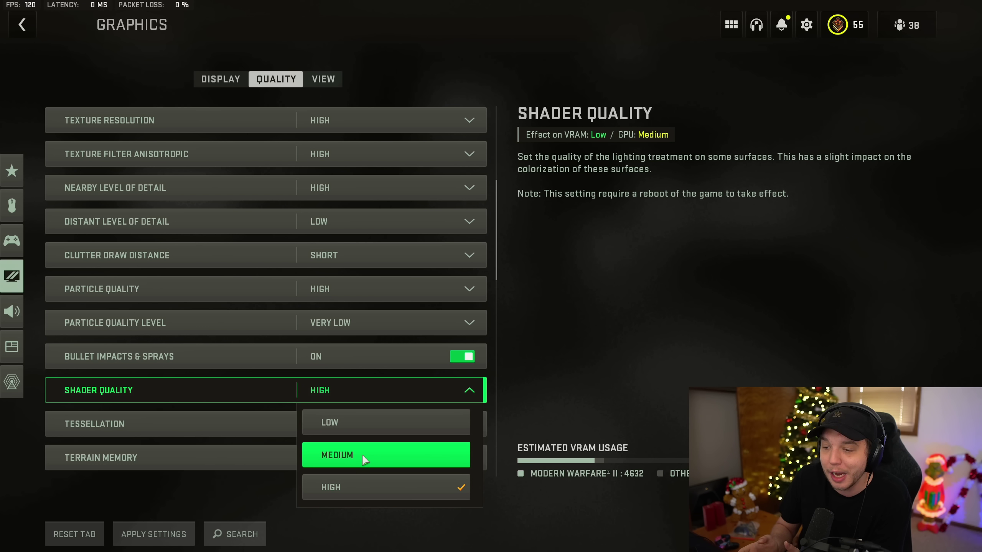
{"action": "left_click", "coordinate": [365, 423]}
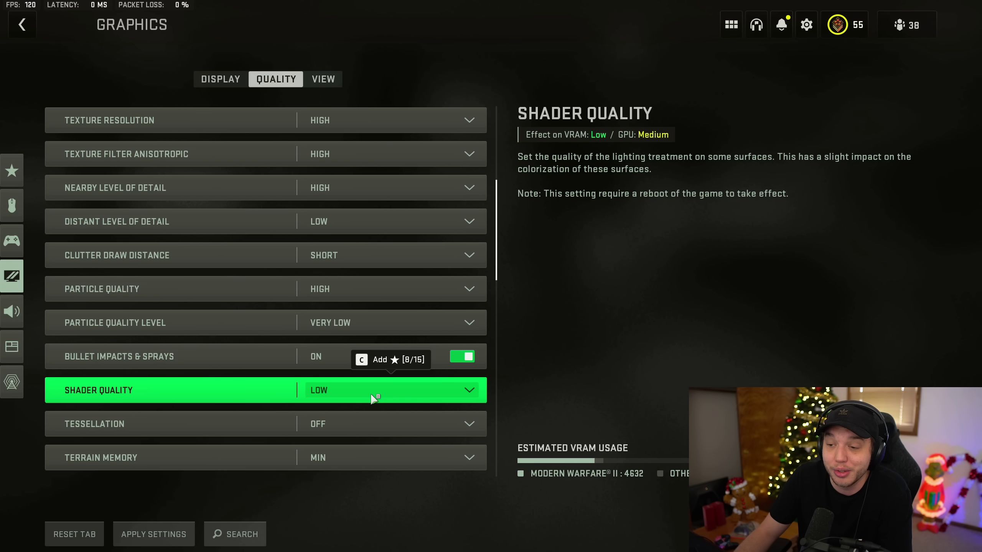
{"action": "left_click", "coordinate": [372, 398]}
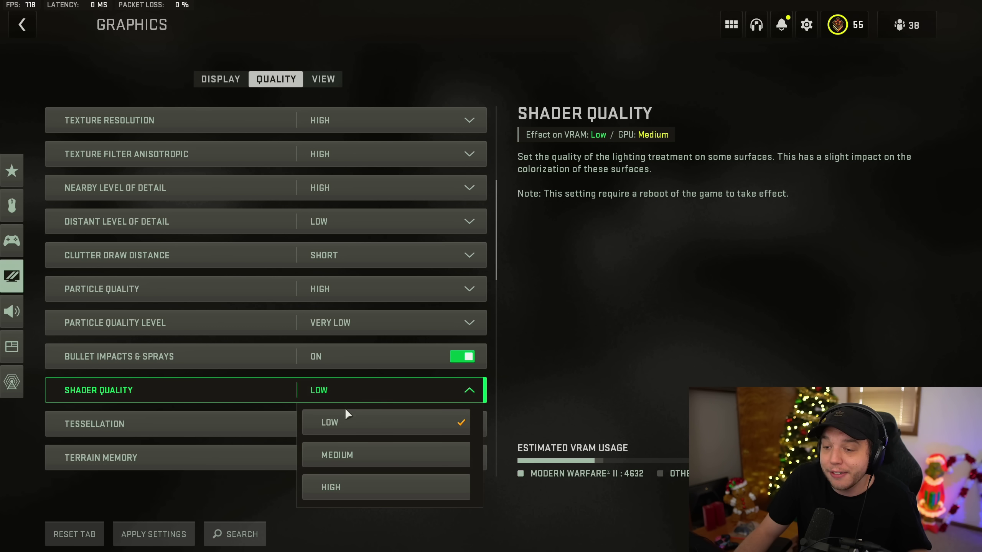
{"action": "left_click", "coordinate": [351, 454]}
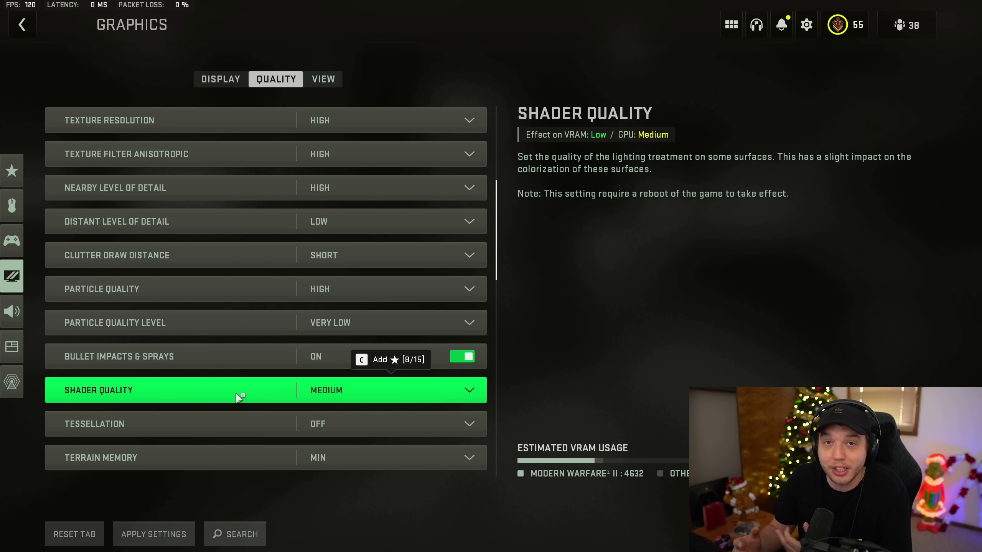
{"action": "scroll", "coordinate": [236, 396], "scroll_direction": "down", "scroll_amount": 3}
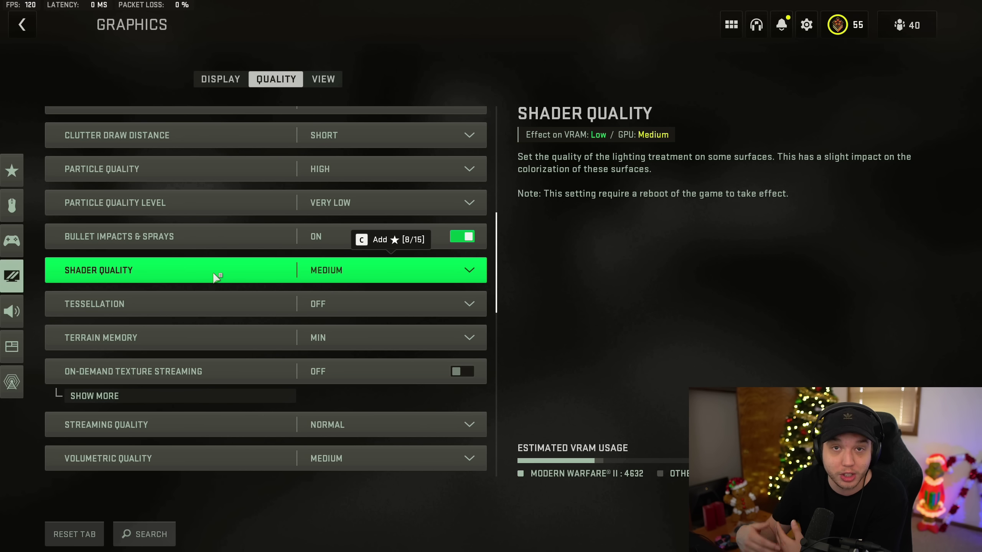
In Shadow & Lighting, keep Shadow Map Resolution at Normal and set Screen Space Shadows to High
{"action": "scroll", "coordinate": [217, 276], "scroll_direction": "up", "scroll_amount": 4}
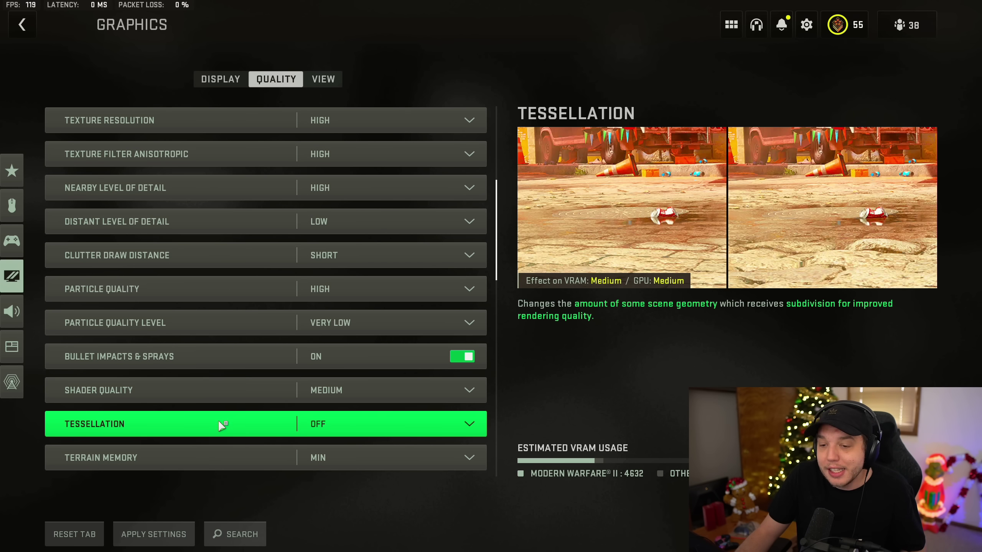
{"action": "scroll", "coordinate": [215, 430], "scroll_direction": "down", "scroll_amount": 2}
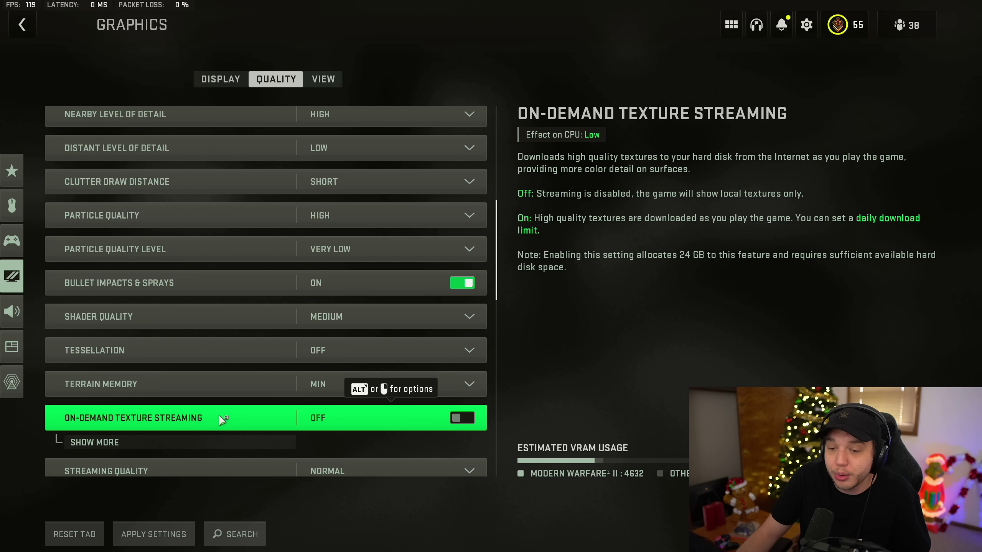
{"action": "scroll", "coordinate": [218, 415], "scroll_direction": "down", "scroll_amount": 3}
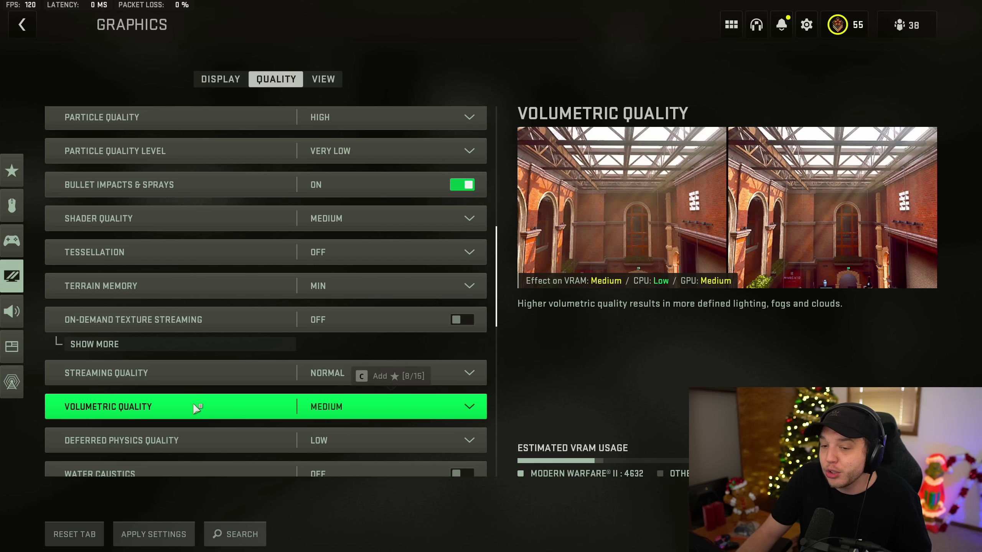
{"action": "scroll", "coordinate": [196, 408], "scroll_direction": "down", "scroll_amount": 2}
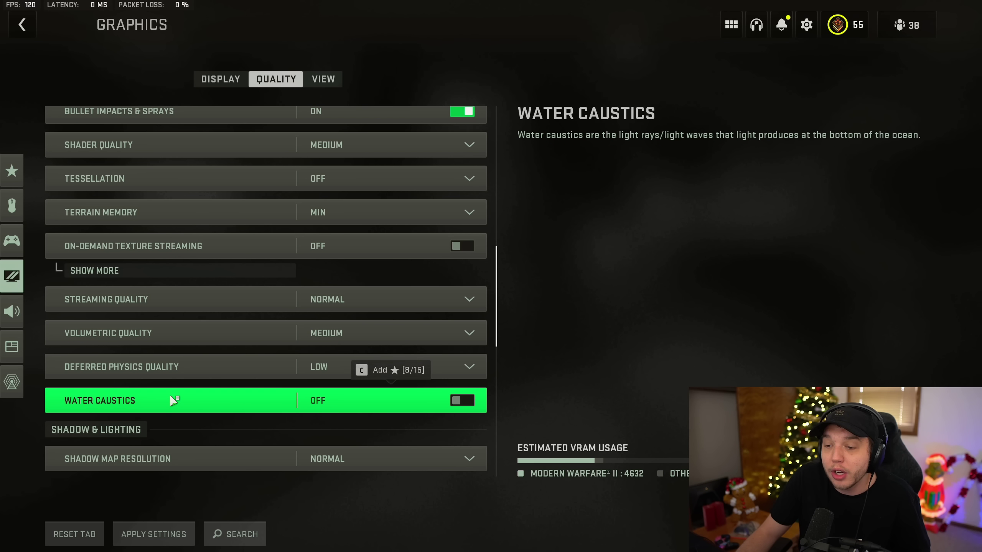
{"action": "scroll", "coordinate": [174, 397], "scroll_direction": "down", "scroll_amount": 2}
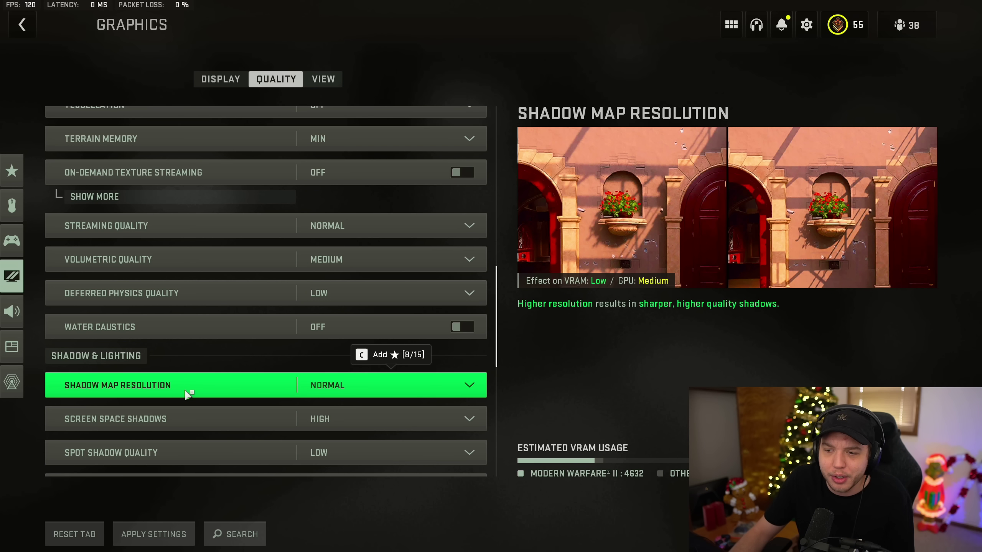
{"action": "left_click", "coordinate": [361, 388]}
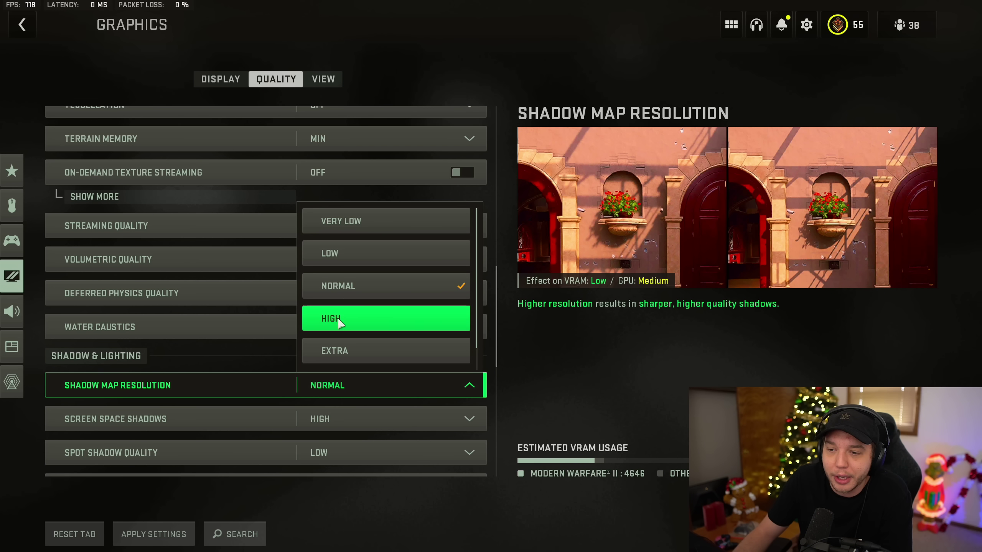
{"action": "left_click", "coordinate": [362, 389]}
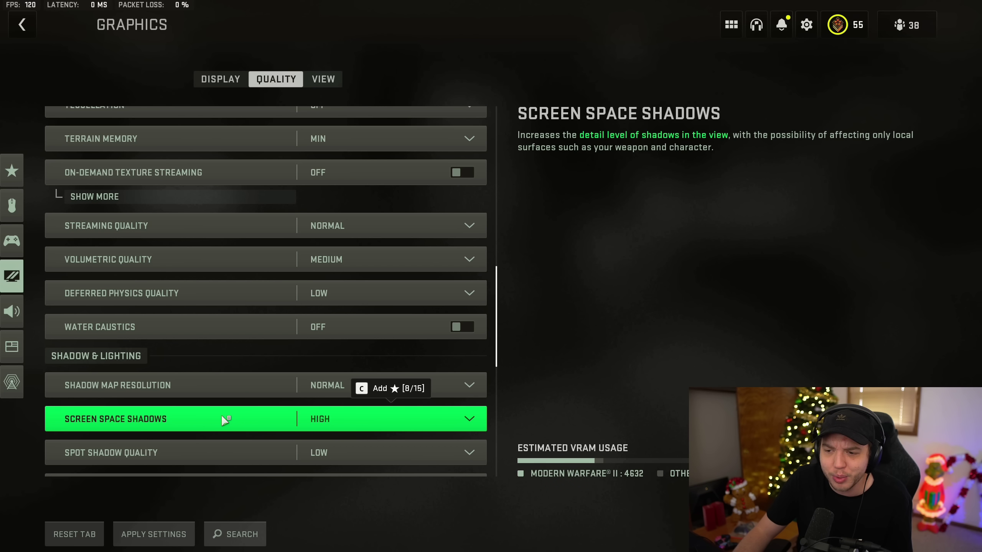
{"action": "left_click", "coordinate": [339, 421]}
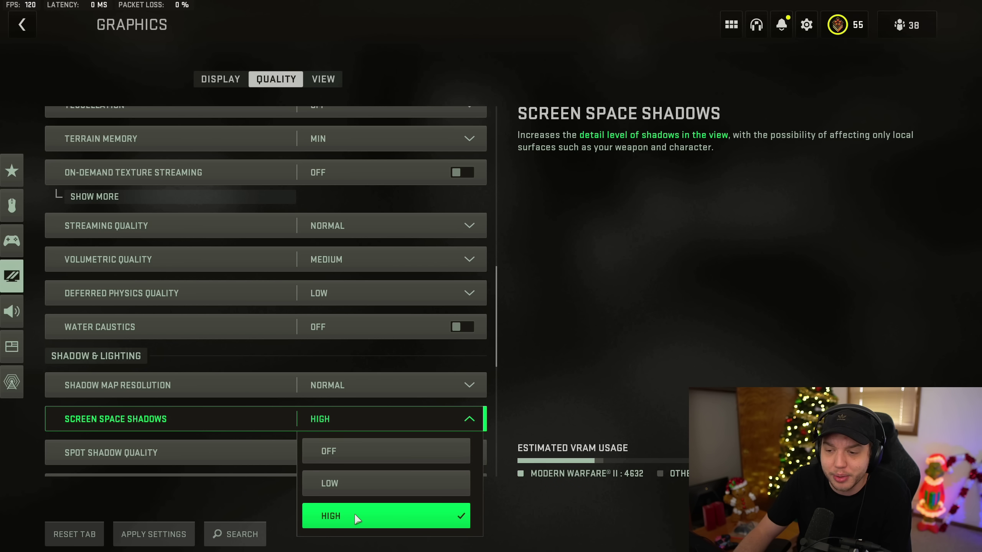
{"action": "left_click", "coordinate": [273, 413]}
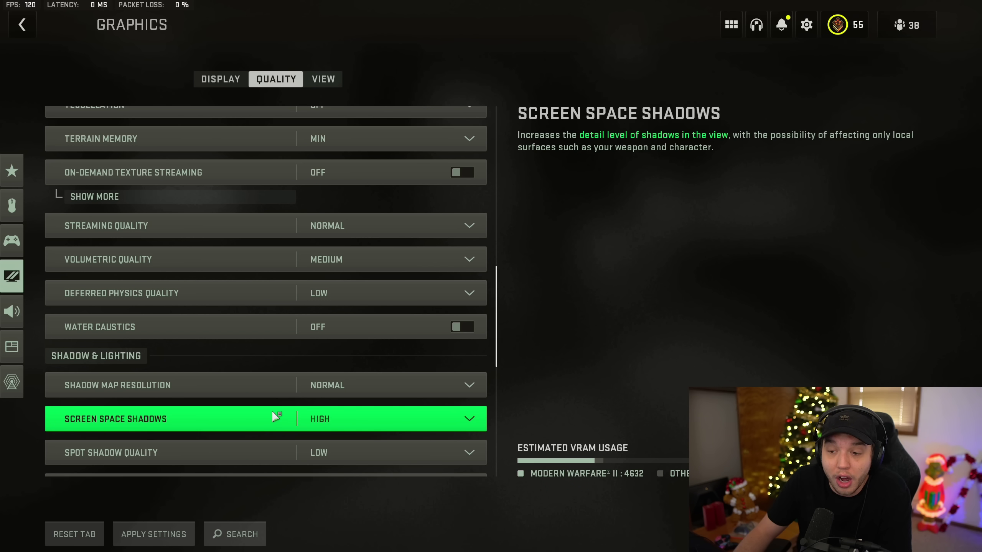
Scroll through the Quality settings, then switch to the View settings
{"action": "scroll", "coordinate": [203, 423], "scroll_direction": "down", "scroll_amount": 2}
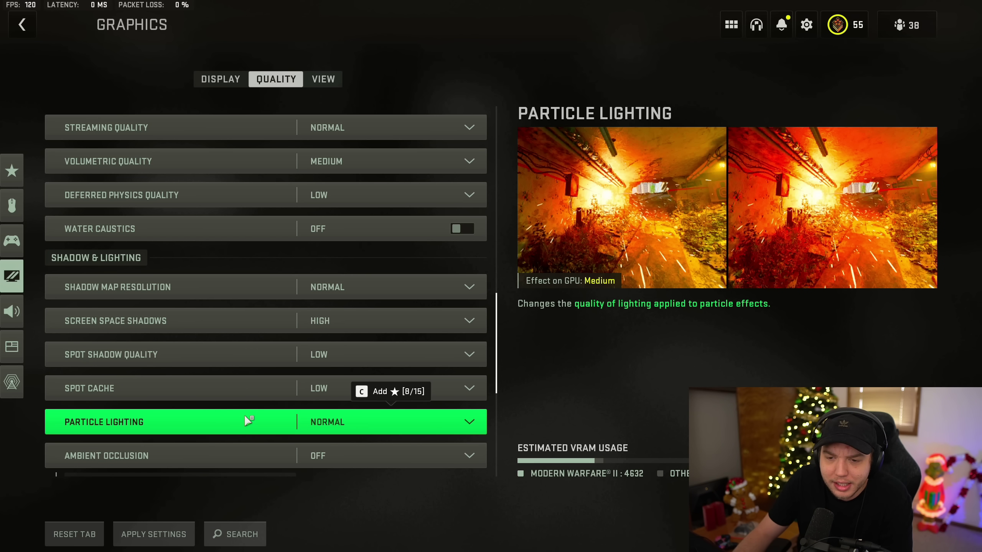
{"action": "scroll", "coordinate": [216, 409], "scroll_direction": "down", "scroll_amount": 1}
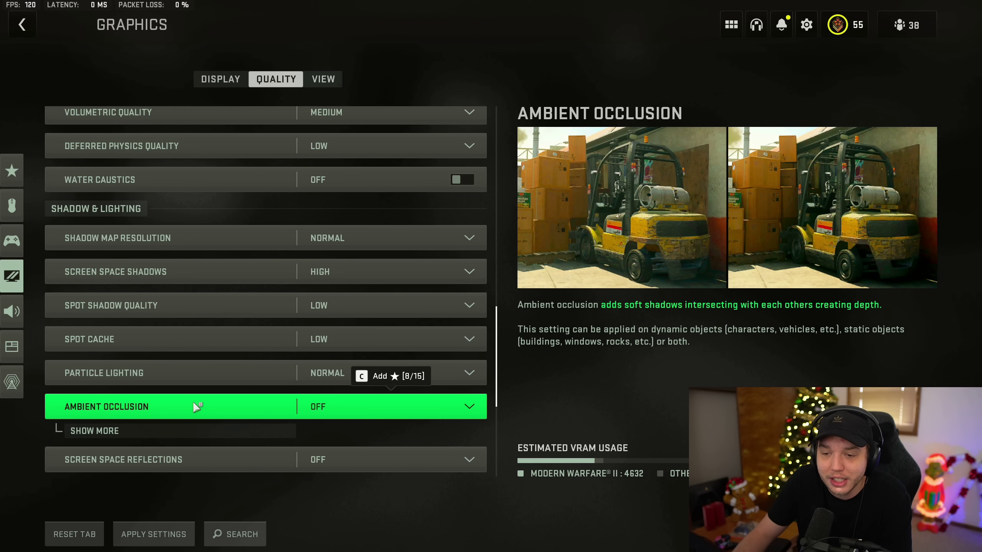
{"action": "scroll", "coordinate": [197, 406], "scroll_direction": "down", "scroll_amount": 1}
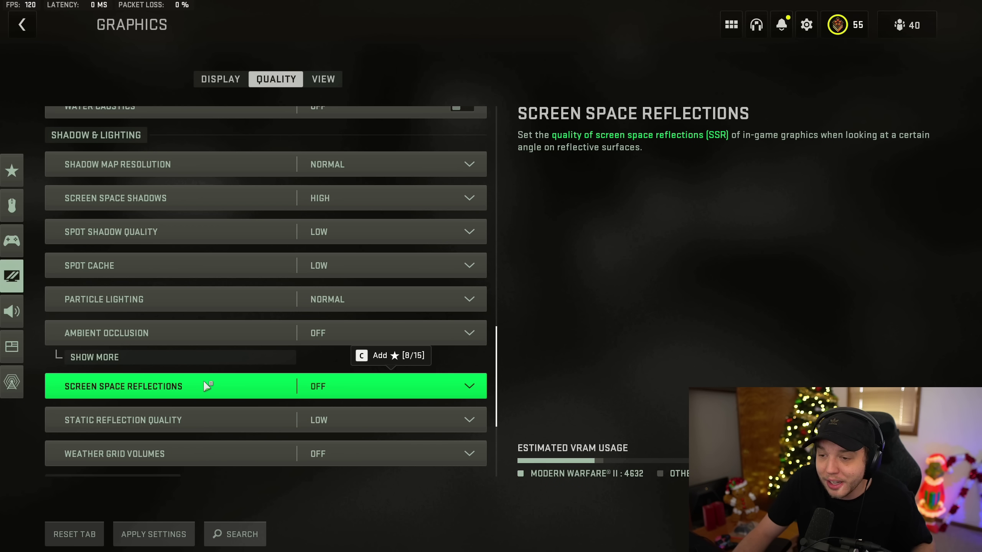
{"action": "scroll", "coordinate": [207, 382], "scroll_direction": "down", "scroll_amount": 1}
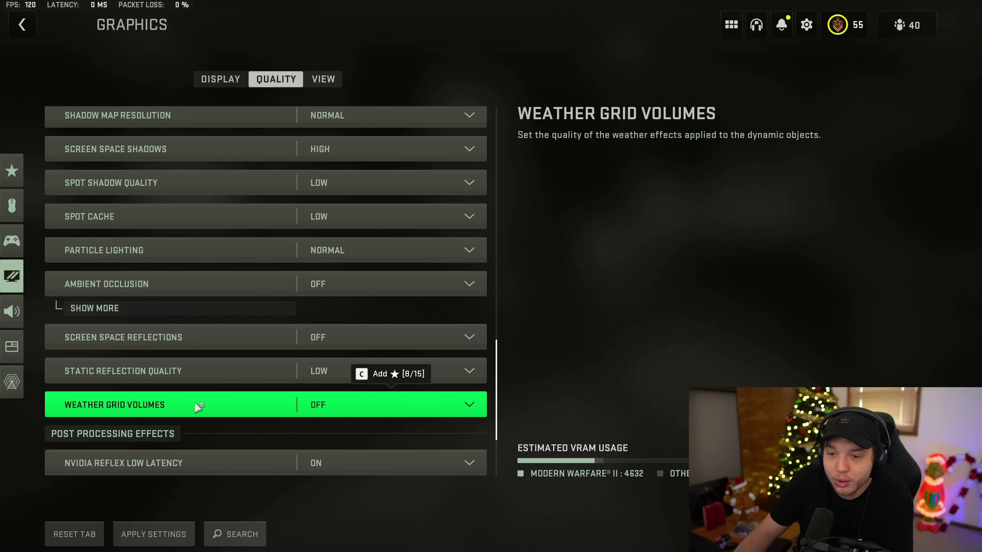
{"action": "scroll", "coordinate": [195, 402], "scroll_direction": "down", "scroll_amount": 3}
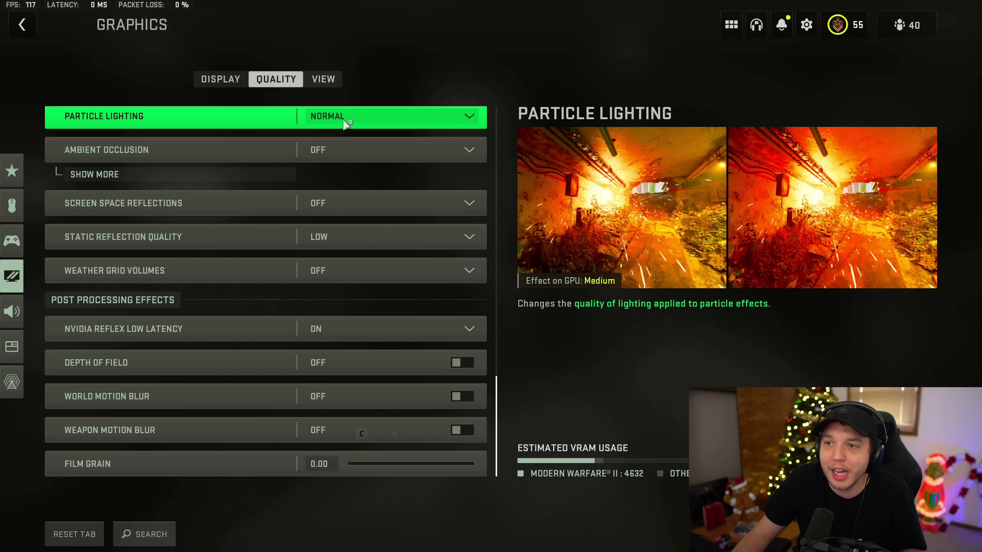
{"action": "left_click", "coordinate": [325, 79]}
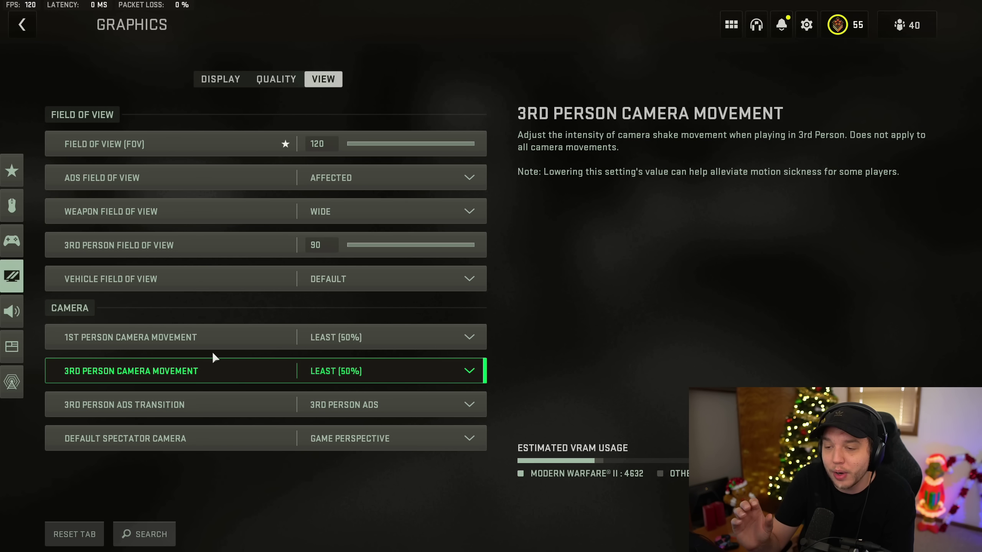
Set 3rd Person ADS Transition to 1st Person ADS, keeping Spectator Camera at Game Perspective
{"action": "left_click", "coordinate": [195, 406]}
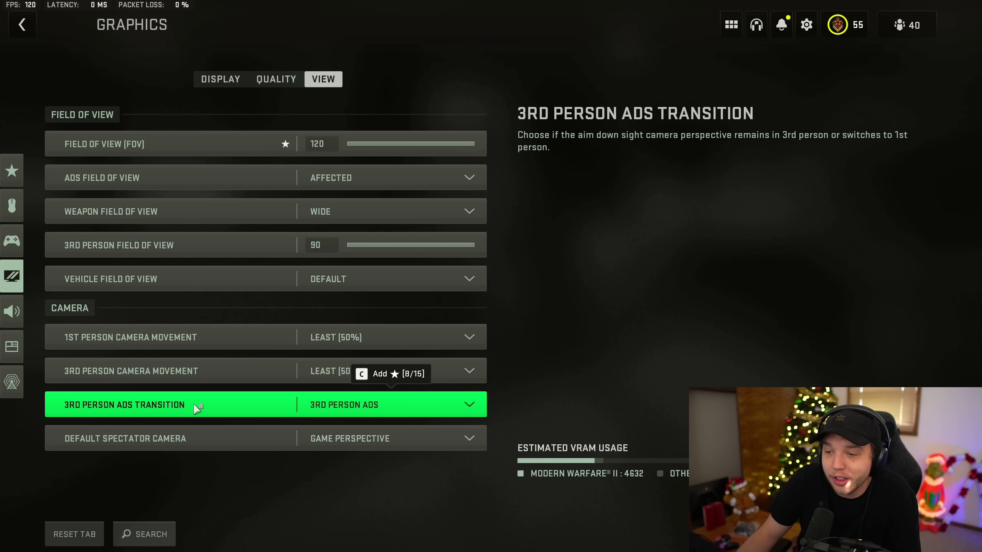
{"action": "left_click", "coordinate": [343, 405]}
{"action": "left_click", "coordinate": [269, 402]}
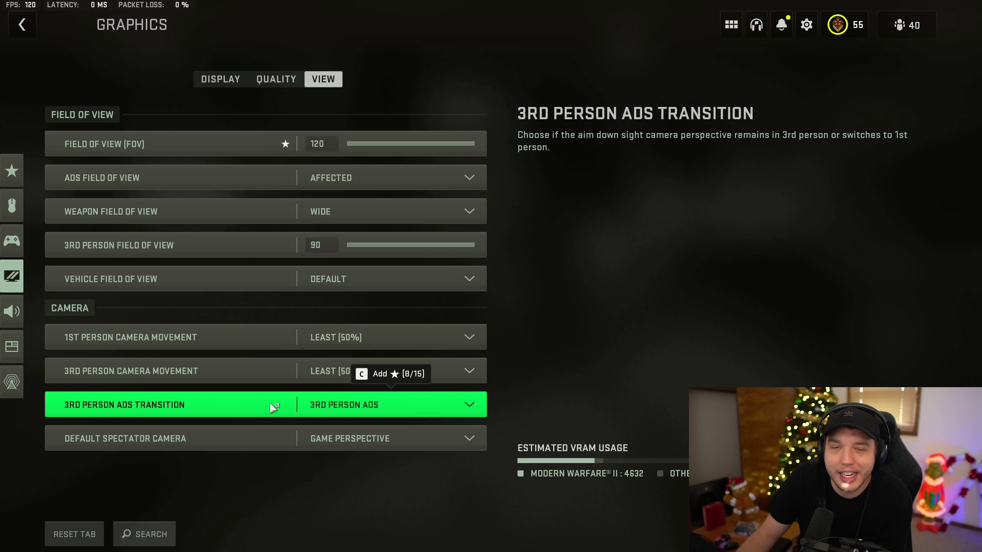
{"action": "left_click", "coordinate": [354, 408]}
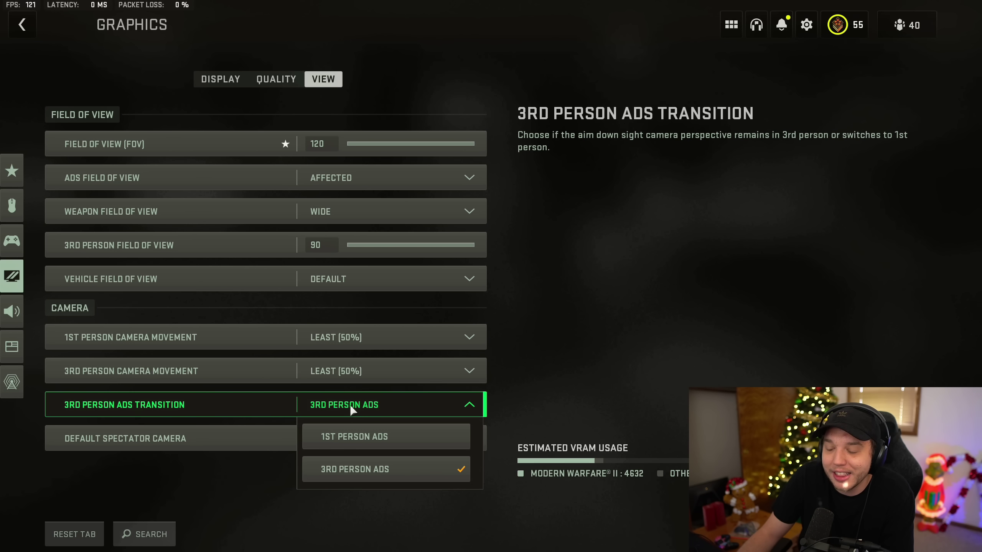
{"action": "left_click", "coordinate": [350, 435]}
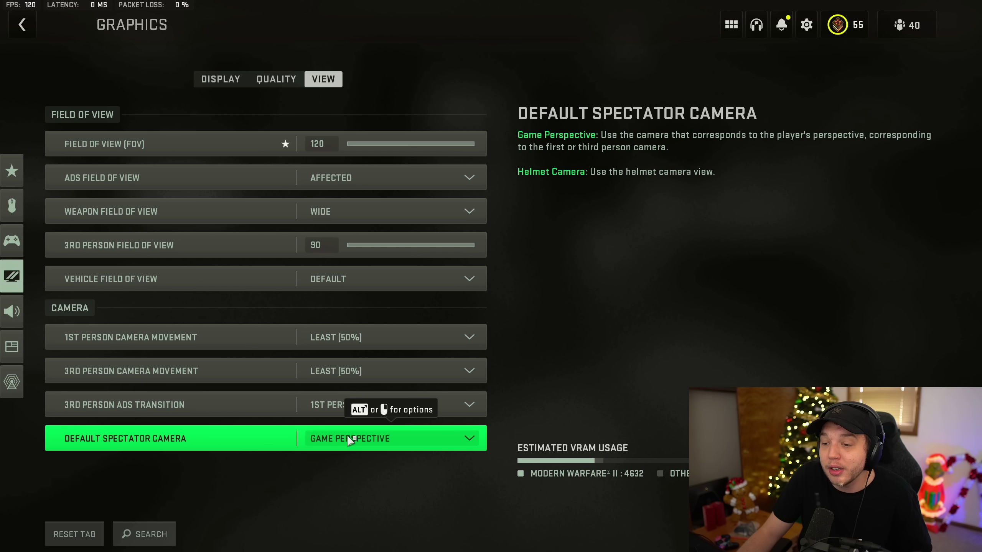
{"action": "left_click", "coordinate": [410, 440]}
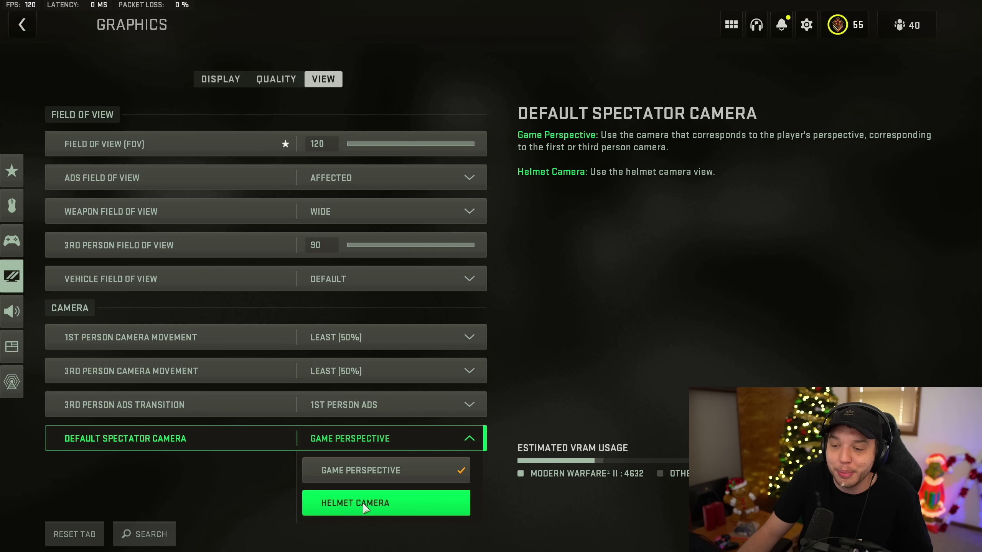
{"action": "left_click", "coordinate": [412, 441]}
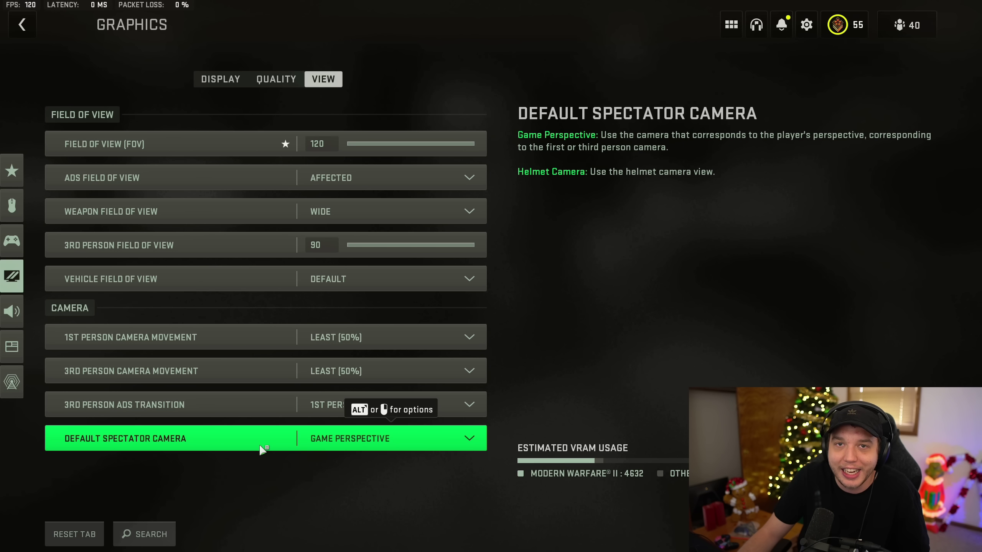
On the Display tab, expand Custom Frame Rate Limit showing 300 gameplay, 120 menus, 30 out of focus
{"action": "left_click", "coordinate": [231, 81]}
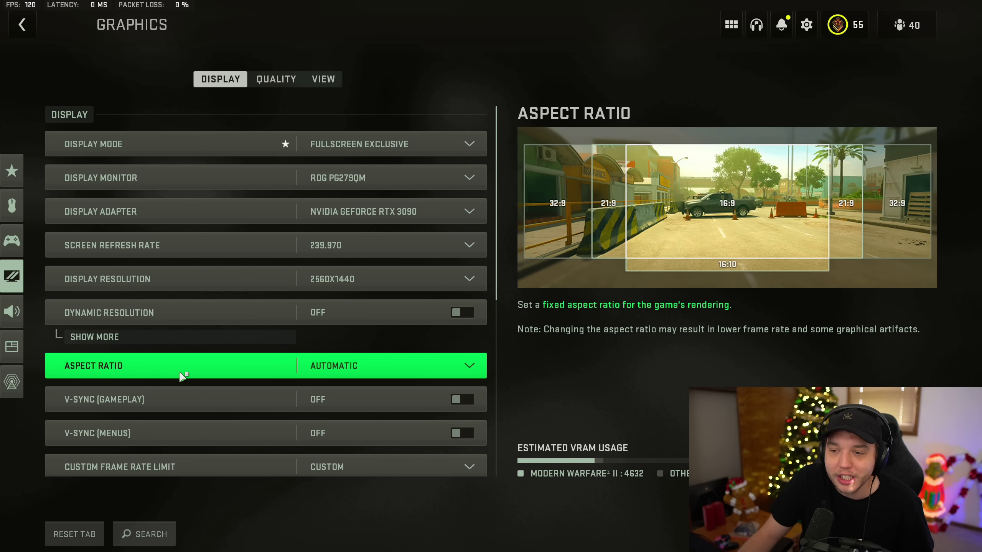
{"action": "scroll", "coordinate": [182, 368], "scroll_direction": "down", "scroll_amount": 1}
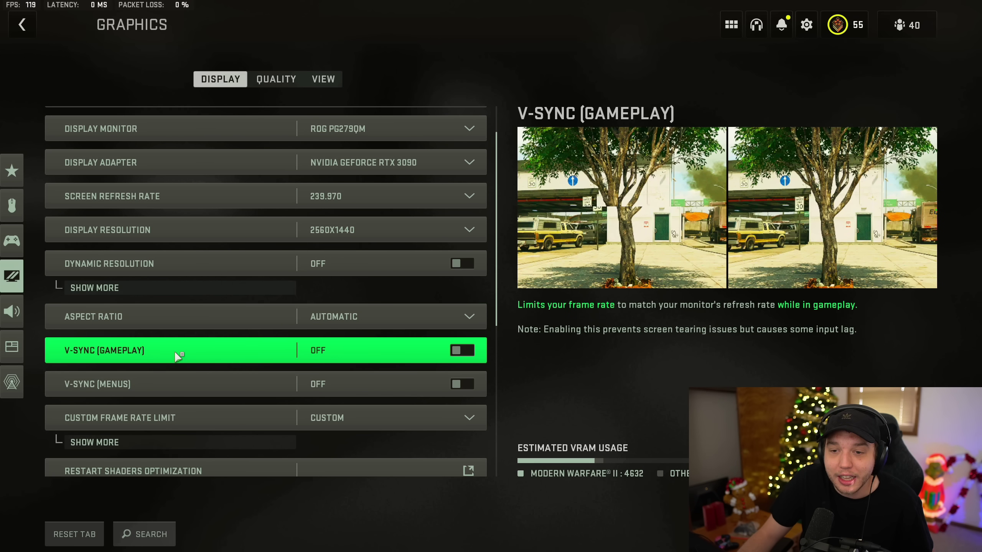
{"action": "scroll", "coordinate": [181, 348], "scroll_direction": "down", "scroll_amount": 1}
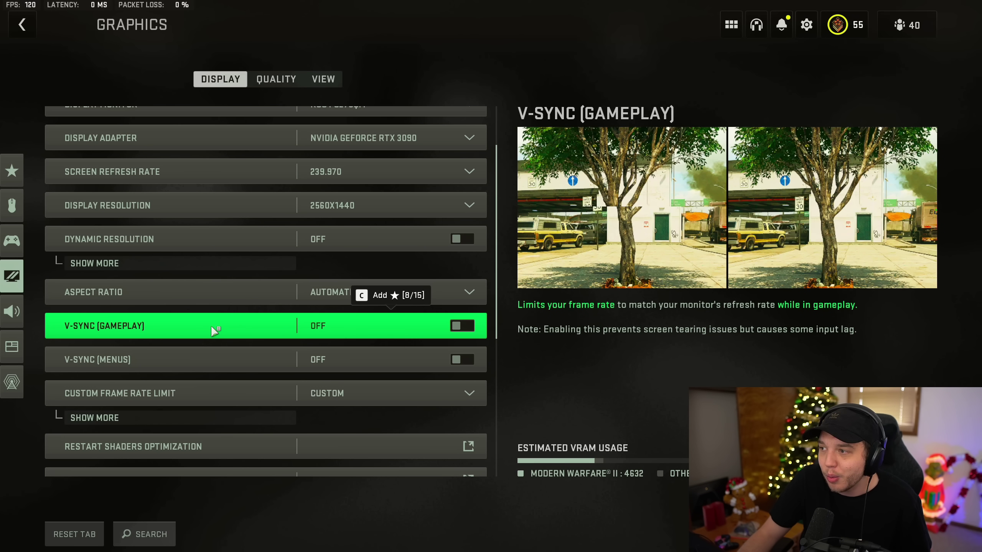
{"action": "scroll", "coordinate": [210, 326], "scroll_direction": "down", "scroll_amount": 2}
{"action": "scroll", "coordinate": [203, 322], "scroll_direction": "down", "scroll_amount": 1}
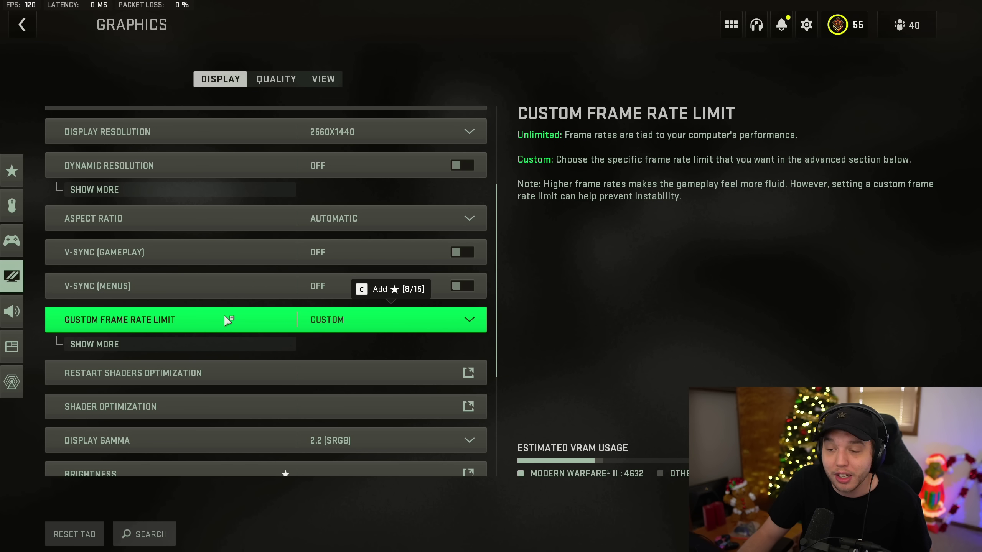
{"action": "left_click", "coordinate": [136, 343]}
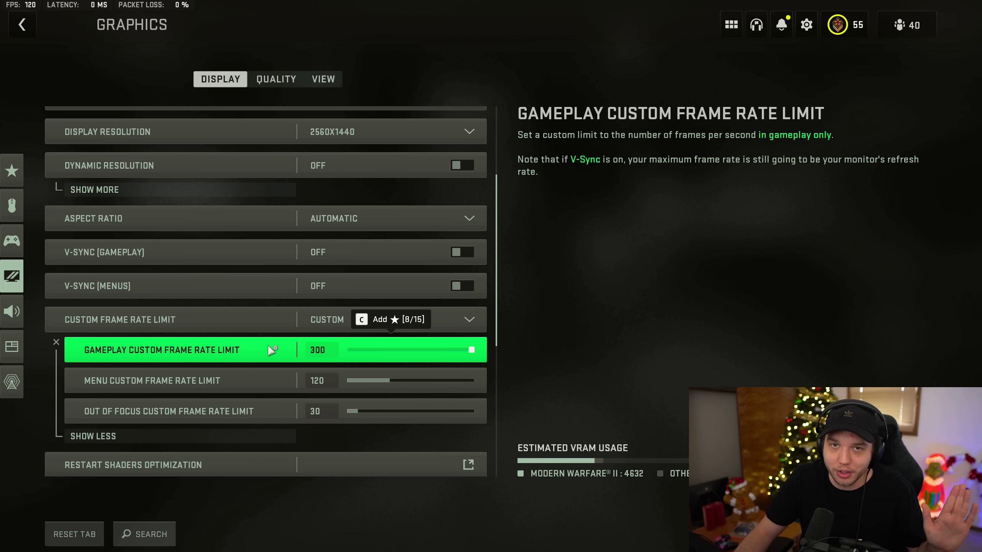
{"action": "key", "text": "Down"}
{"action": "scroll", "coordinate": [264, 344], "scroll_direction": "down", "scroll_amount": 5}
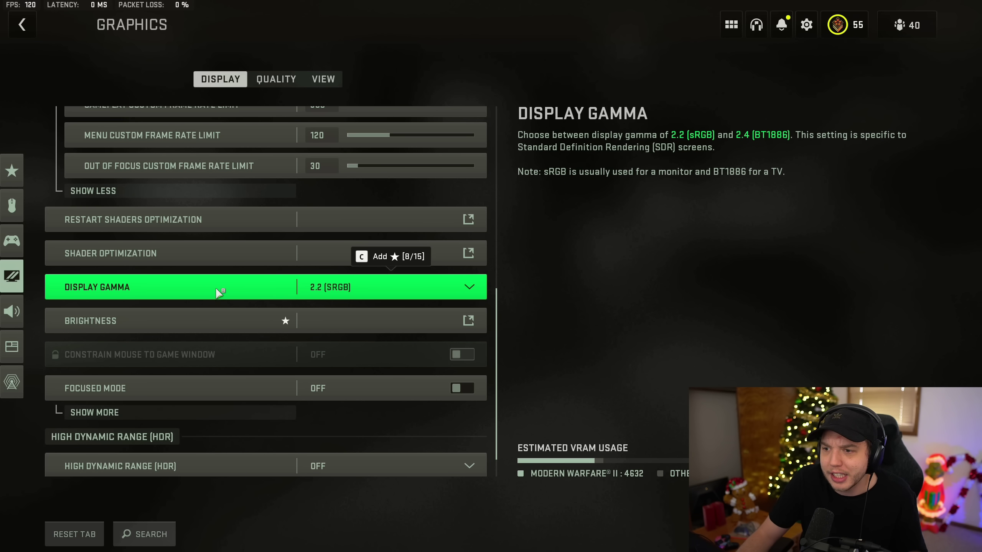
{"action": "left_click", "coordinate": [378, 289]}
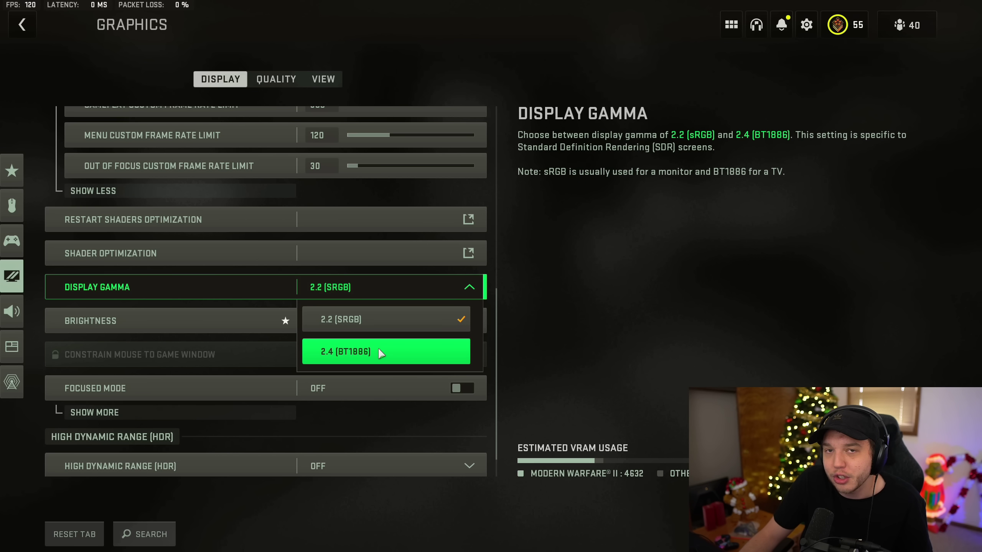
{"action": "left_click", "coordinate": [393, 286]}
{"action": "left_click", "coordinate": [177, 320]}
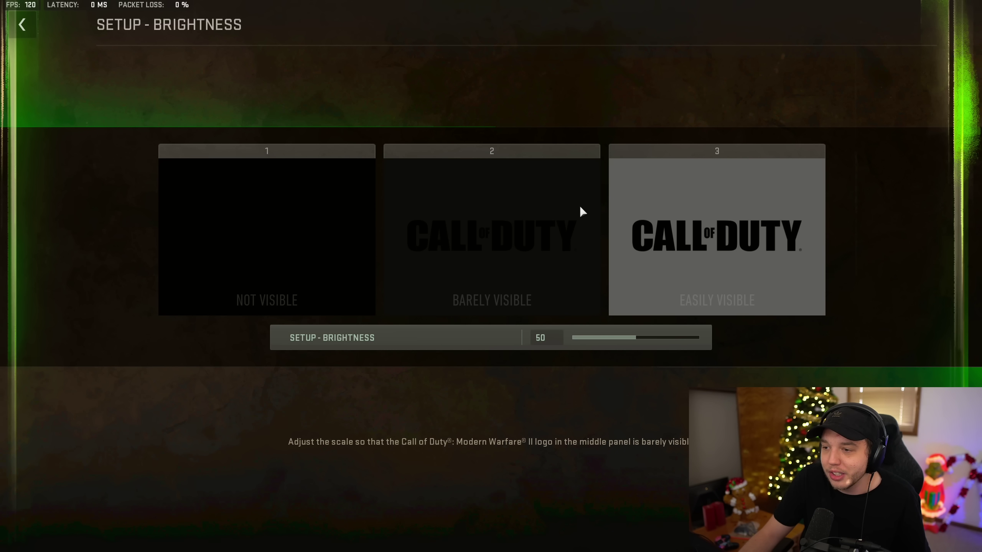
{"action": "left_click", "coordinate": [29, 25]}
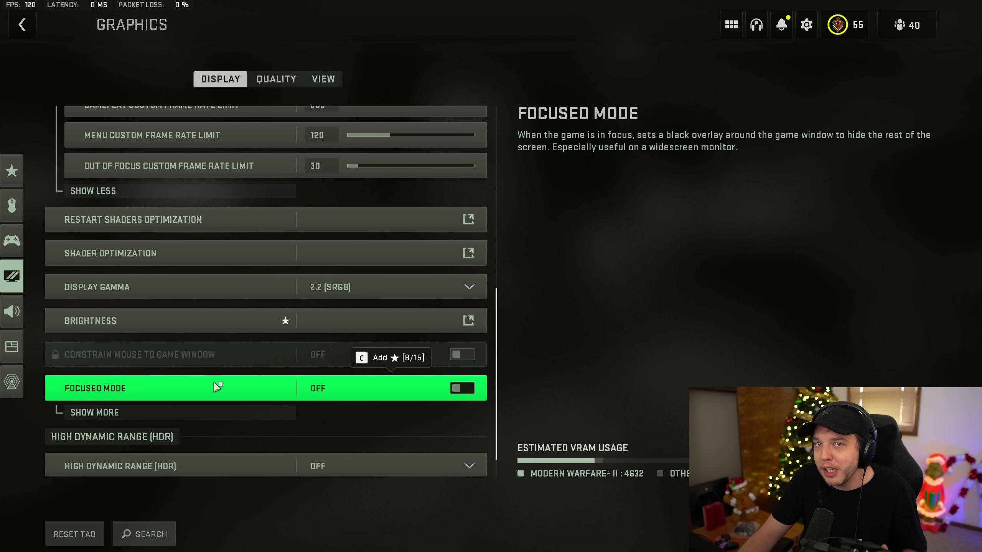
{"action": "scroll", "coordinate": [213, 381], "scroll_direction": "down", "scroll_amount": 1}
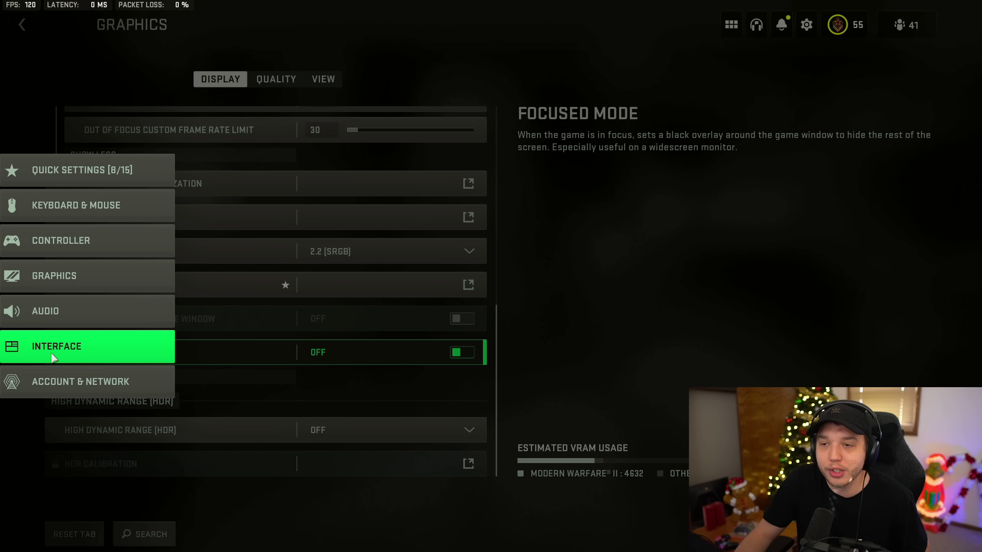
Open the Interface settings and scroll to the HUD section with Square mini map
{"action": "left_click", "coordinate": [12, 347]}
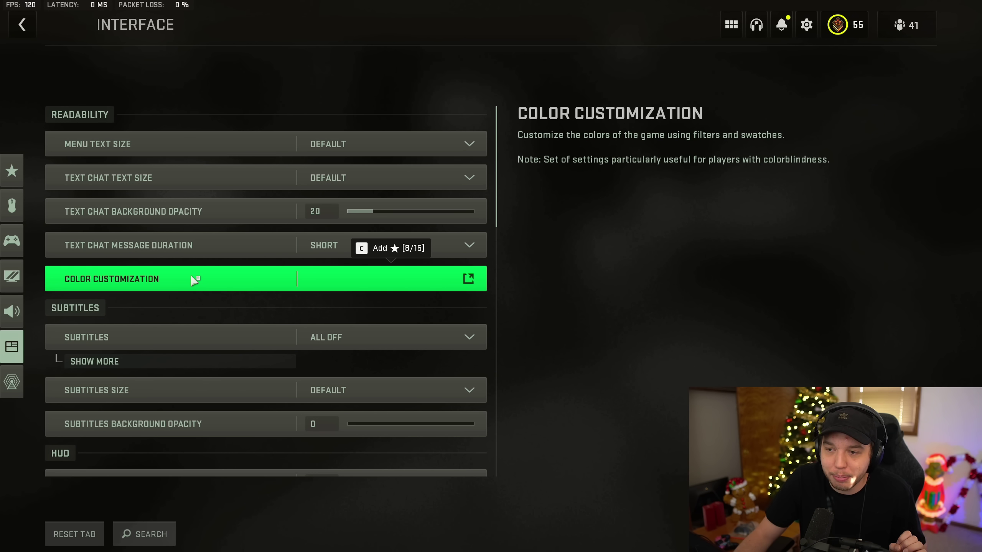
{"action": "scroll", "coordinate": [192, 276], "scroll_direction": "down", "scroll_amount": 6}
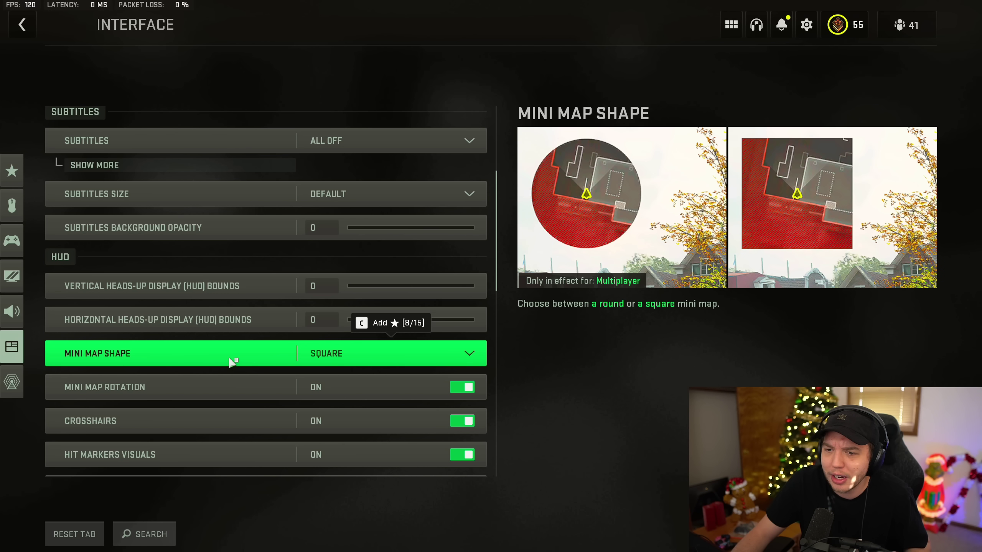
{"action": "scroll", "coordinate": [229, 358], "scroll_direction": "down", "scroll_amount": 3}
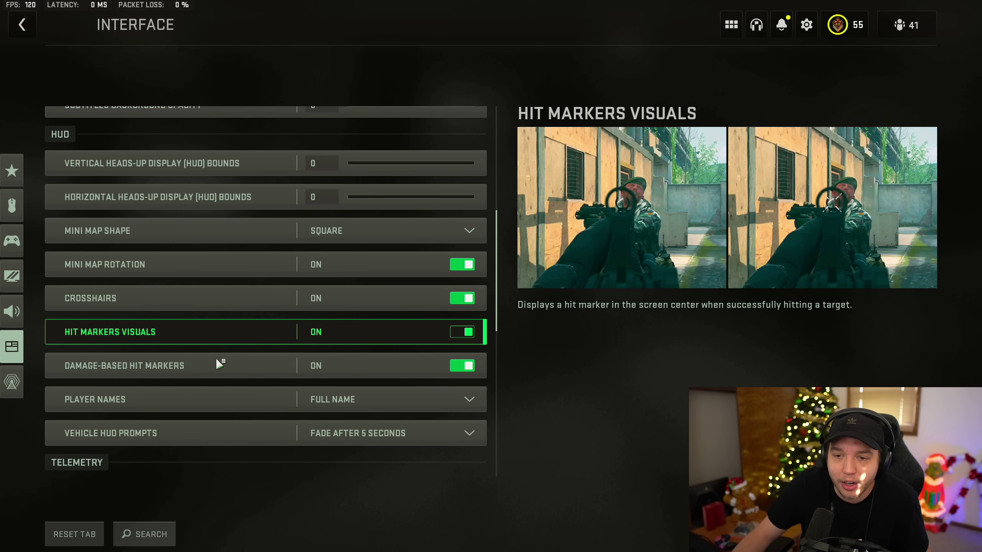
{"action": "scroll", "coordinate": [230, 360], "scroll_direction": "down", "scroll_amount": 3}
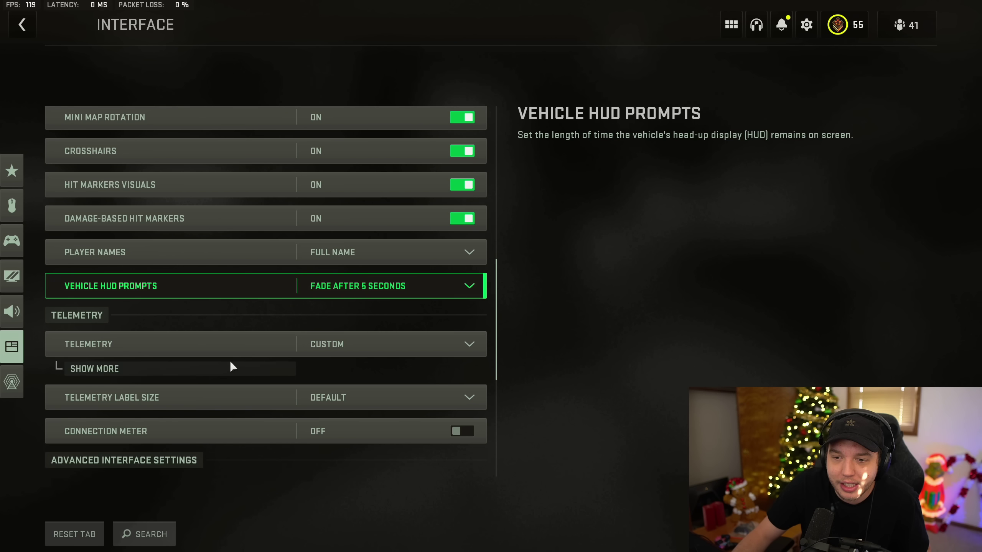
{"action": "scroll", "coordinate": [235, 358], "scroll_direction": "down", "scroll_amount": 1}
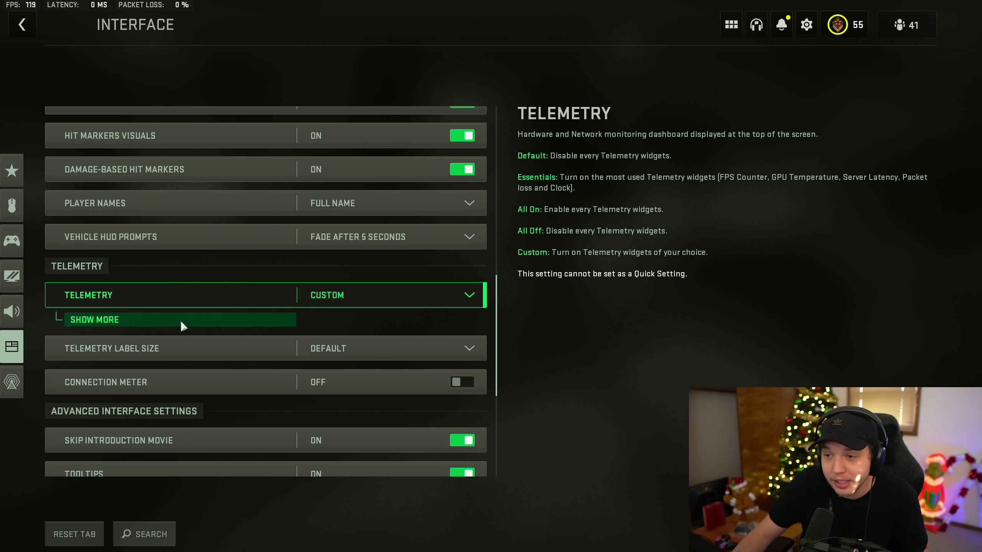
{"action": "left_click", "coordinate": [168, 321]}
{"action": "scroll", "coordinate": [229, 327], "scroll_direction": "down", "scroll_amount": 3}
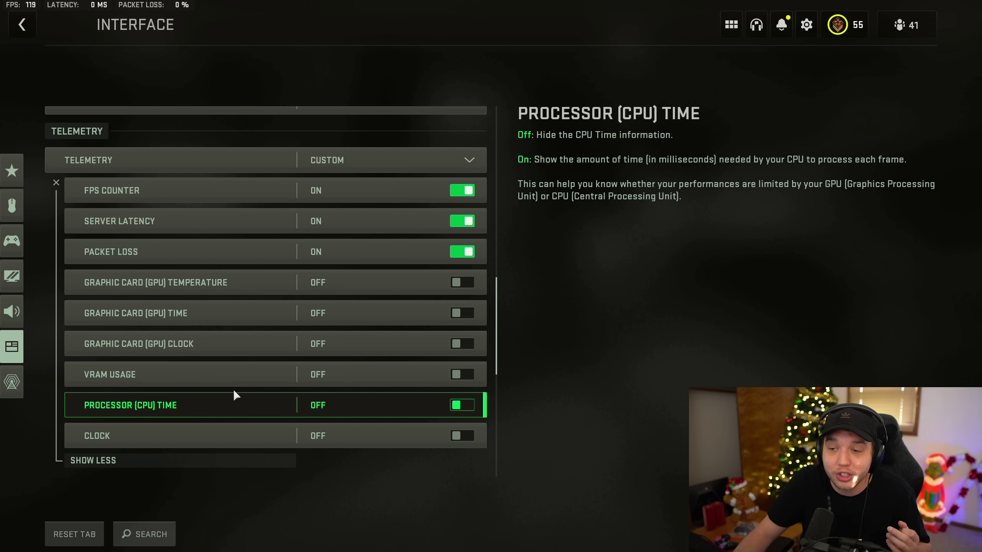
{"action": "scroll", "coordinate": [204, 344], "scroll_direction": "down", "scroll_amount": 4}
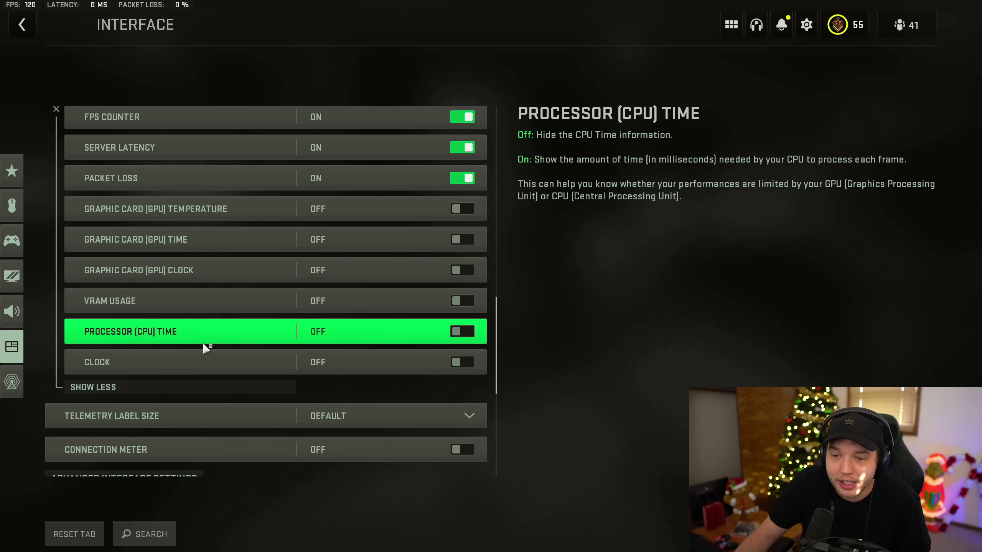
{"action": "scroll", "coordinate": [203, 342], "scroll_direction": "down", "scroll_amount": 2}
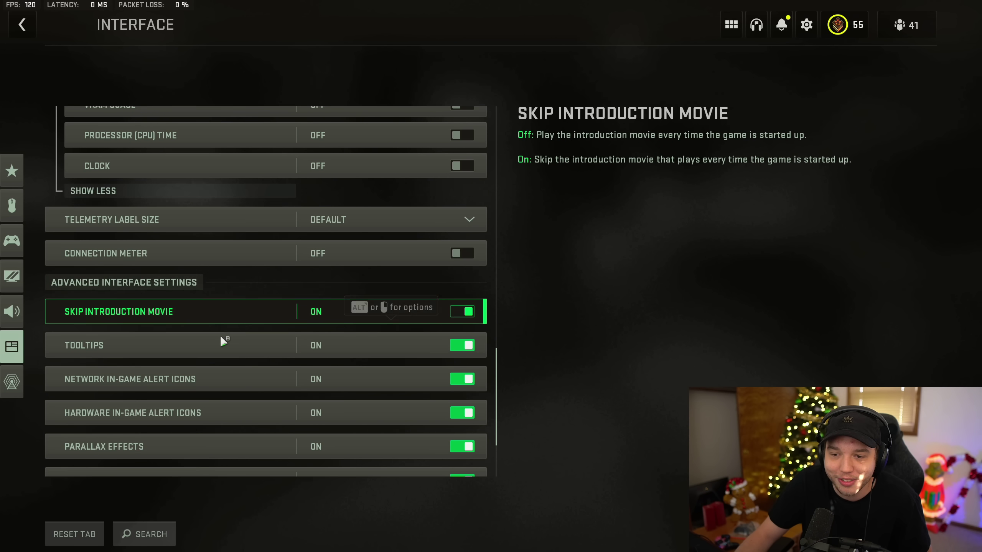
{"action": "scroll", "coordinate": [224, 348], "scroll_direction": "down", "scroll_amount": 4}
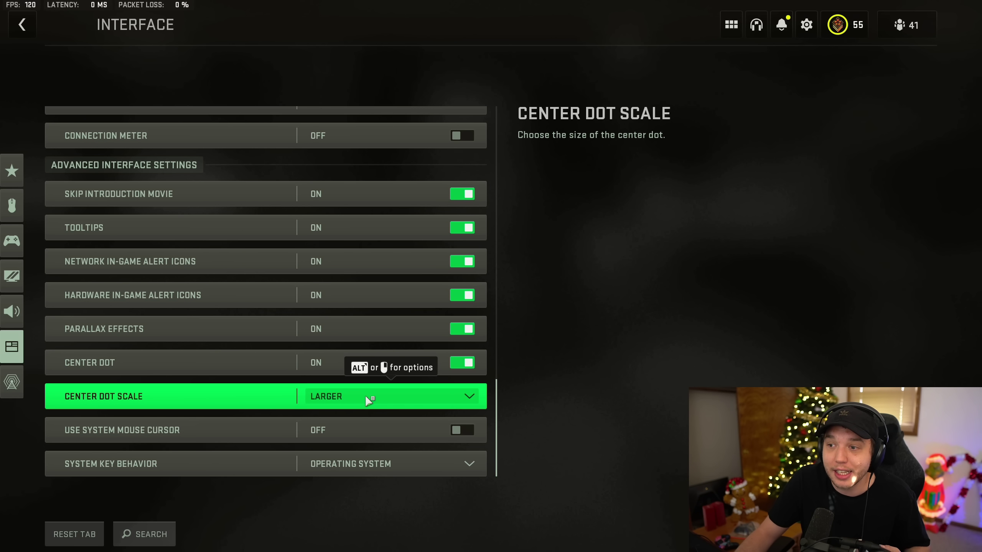
{"action": "scroll", "coordinate": [355, 400], "scroll_direction": "up", "scroll_amount": 6}
{"action": "scroll", "coordinate": [349, 413], "scroll_direction": "up", "scroll_amount": 15}
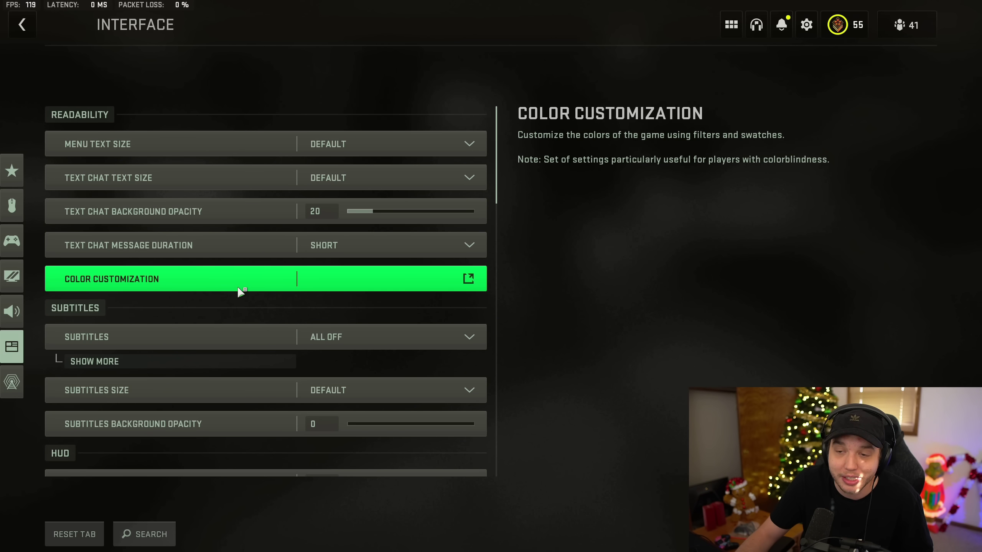
Open Color Customization and apply custom red FF0300 as the Enemy colour
{"action": "left_click", "coordinate": [232, 288]}
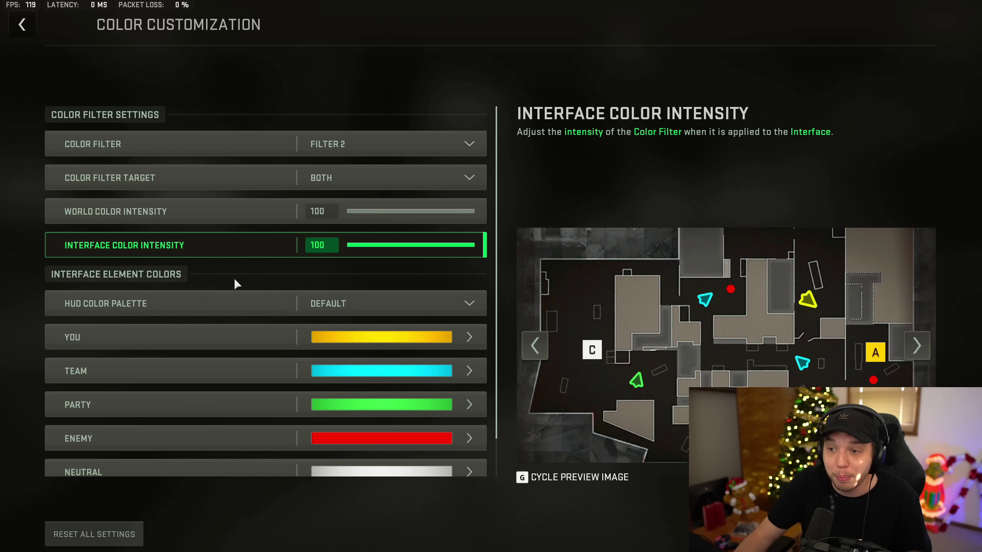
{"action": "scroll", "coordinate": [218, 338], "scroll_direction": "down", "scroll_amount": 1}
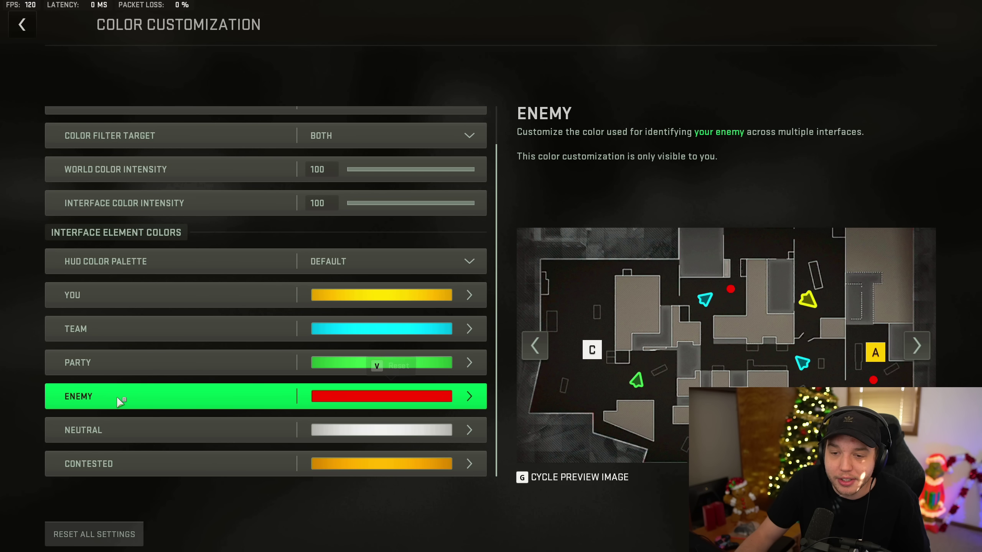
{"action": "left_click", "coordinate": [244, 398]}
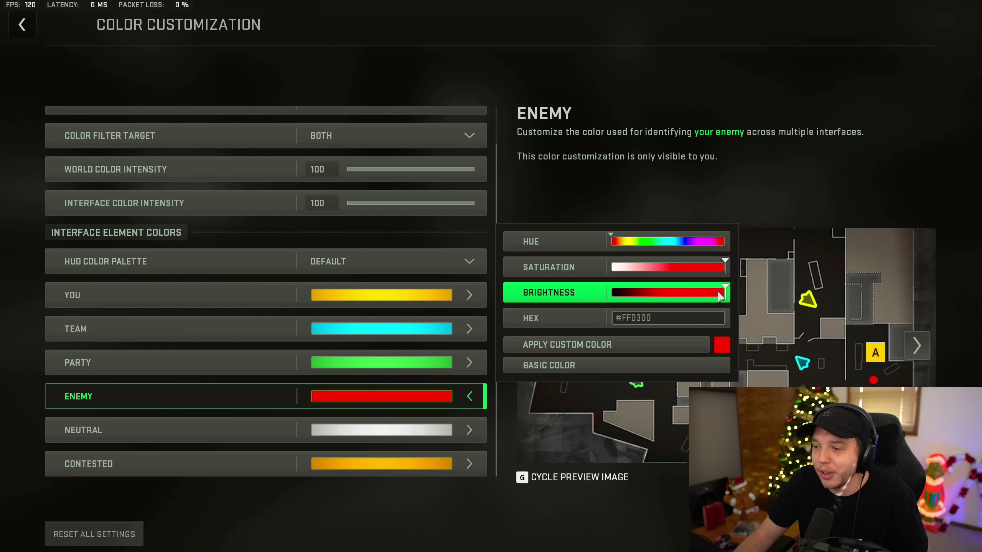
{"action": "left_click", "coordinate": [590, 344]}
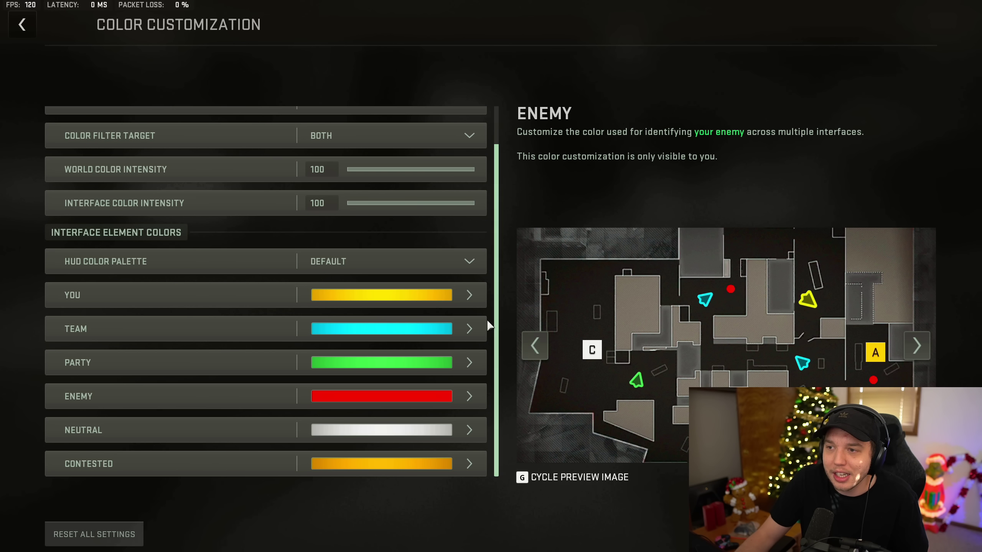
{"action": "scroll", "coordinate": [237, 342], "scroll_direction": "up", "scroll_amount": 1}
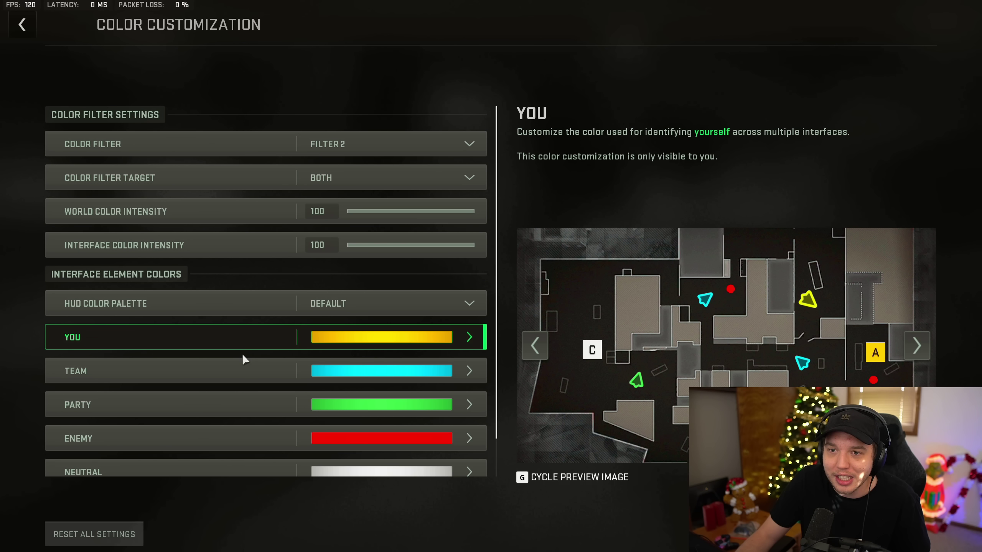
Leave Color Customization and return to the Interface settings page
{"action": "key", "text": "Up"}
{"action": "key", "text": "Up"}
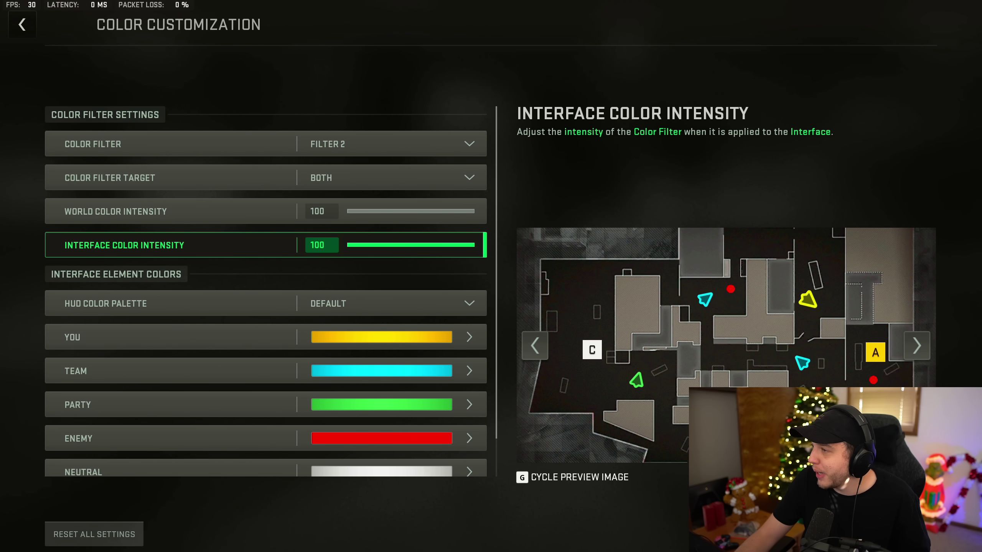
{"action": "key", "text": "alt+Tab"}
{"action": "left_click_drag", "start_coordinate": [321, 152], "coordinate": [491, 104]}
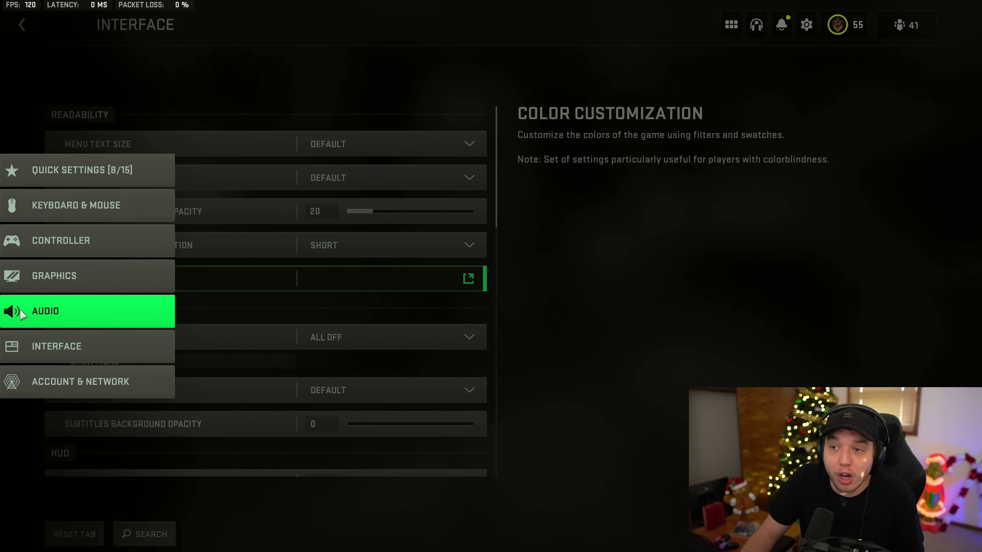
Review the Audio settings
{"action": "left_click", "coordinate": [15, 312]}
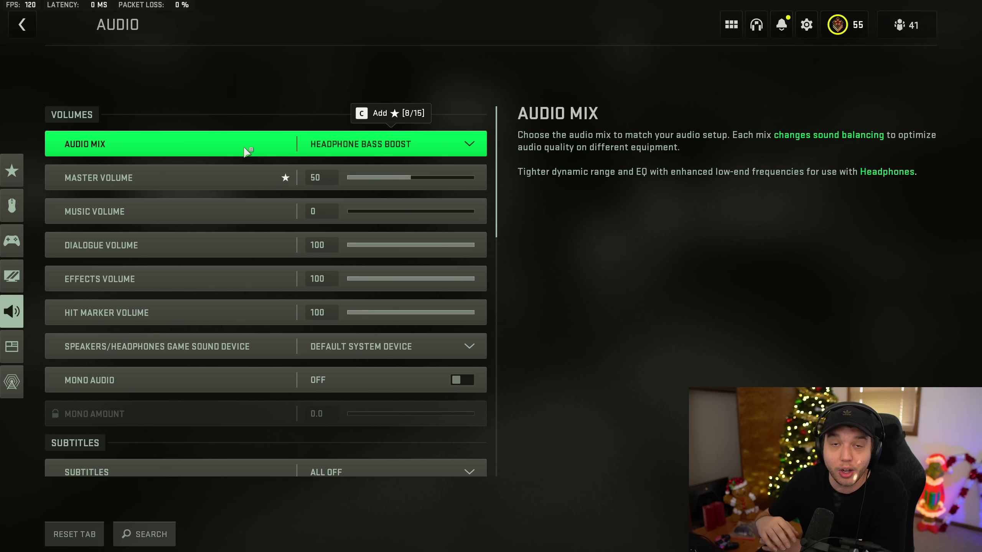
{"action": "scroll", "coordinate": [490, 224], "scroll_direction": "down", "scroll_amount": 5}
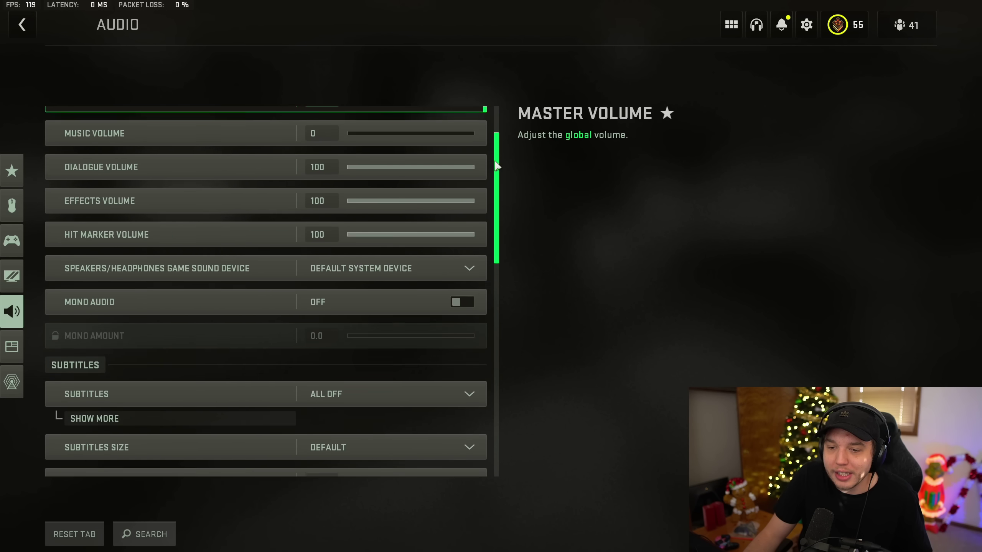
{"action": "left_click_drag", "start_coordinate": [490, 225], "coordinate": [501, 405]}
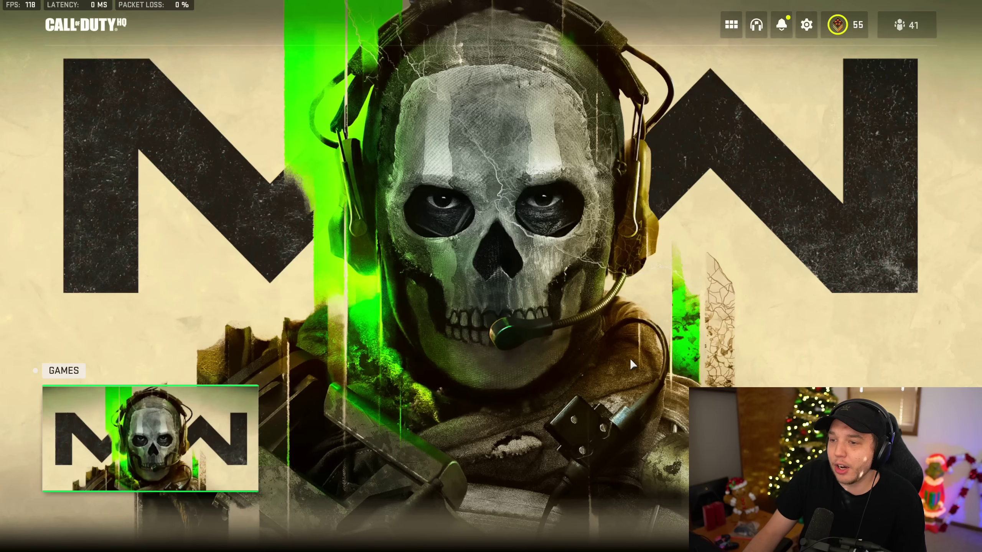
Quit the game to the desktop and launch NVIDIA Control Panel from the desktop menu
{"action": "key", "text": "Escape"}
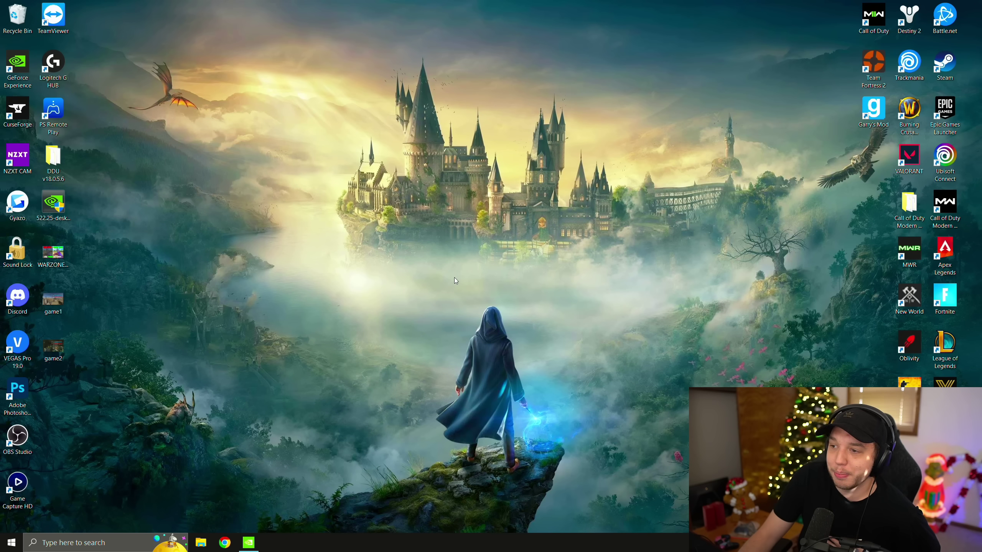
{"action": "right_click", "coordinate": [440, 315]}
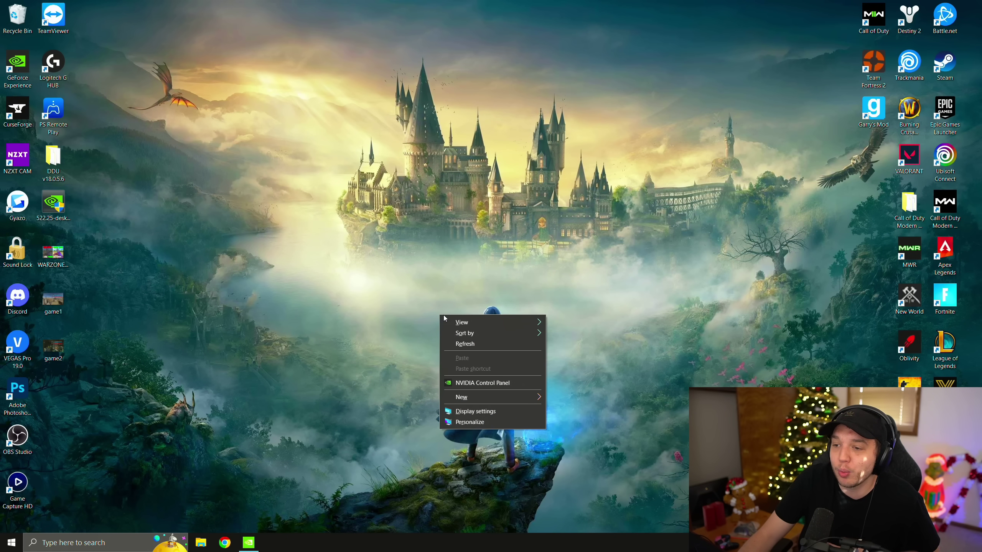
{"action": "left_click", "coordinate": [488, 383]}
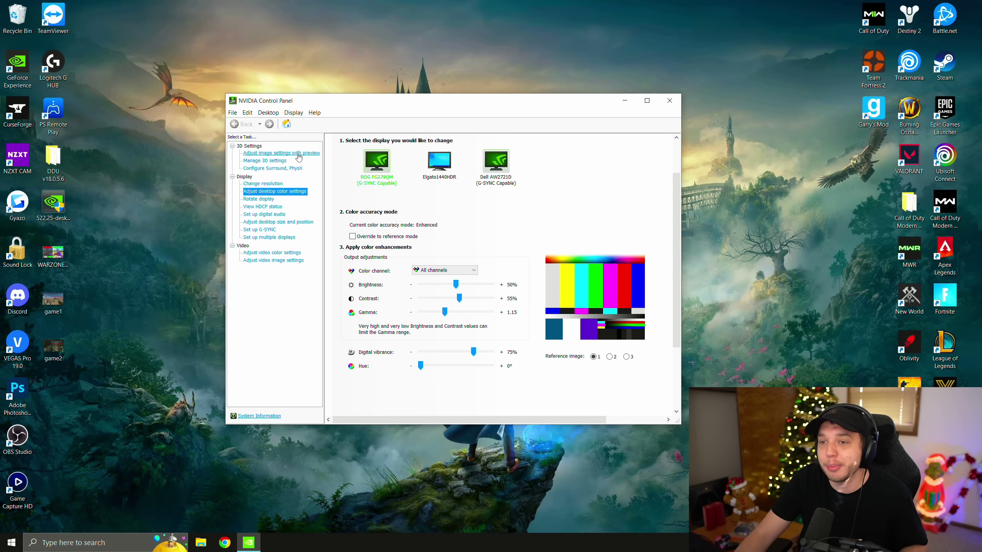
In NVIDIA Control Panel, open Manage 3D Settings and scroll through the Global Settings list
{"action": "left_click", "coordinate": [276, 153]}
{"action": "left_click", "coordinate": [267, 162]}
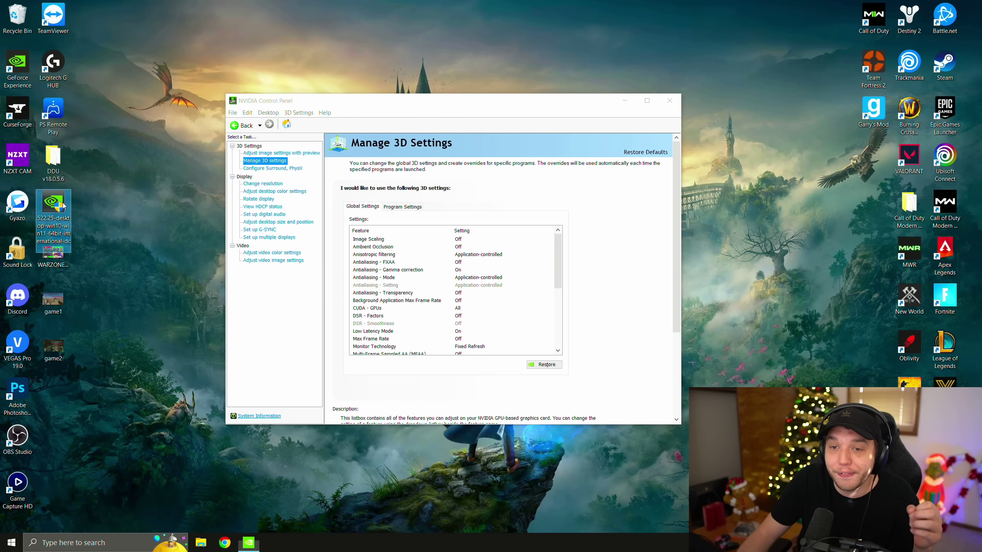
{"action": "left_click", "coordinate": [128, 222]}
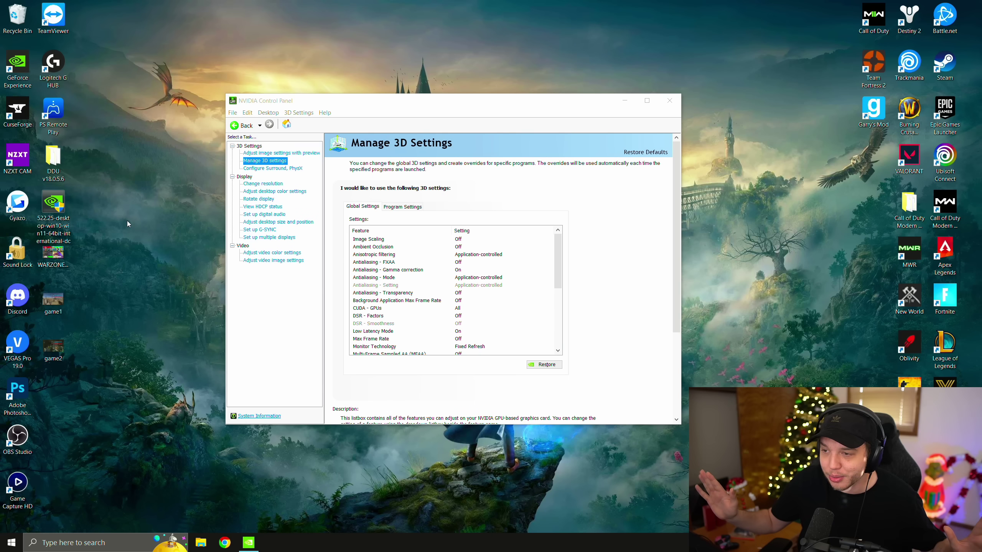
{"action": "left_click", "coordinate": [558, 246]}
{"action": "left_click_drag", "start_coordinate": [558, 246], "coordinate": [559, 306]}
Review the Change Resolution output color settings and the desktop color page (contrast 55%, digital vibrance 75%)
{"action": "left_click", "coordinate": [266, 184]}
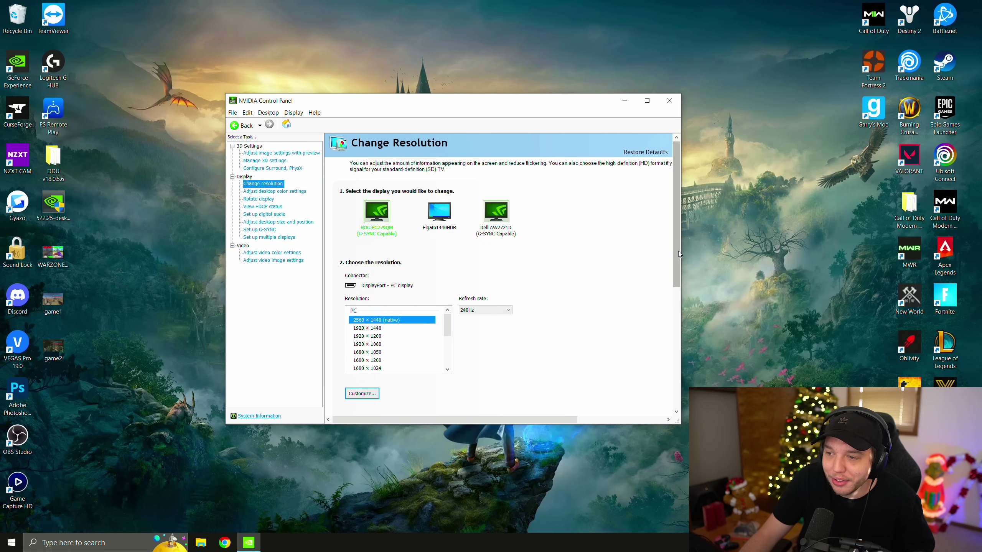
{"action": "left_click_drag", "start_coordinate": [678, 251], "coordinate": [668, 353]}
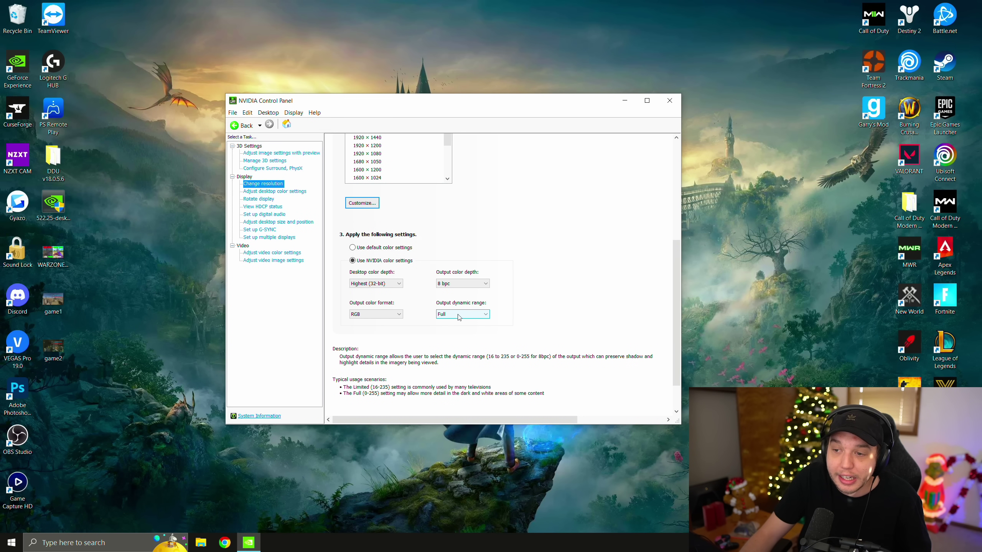
{"action": "left_click", "coordinate": [289, 194]}
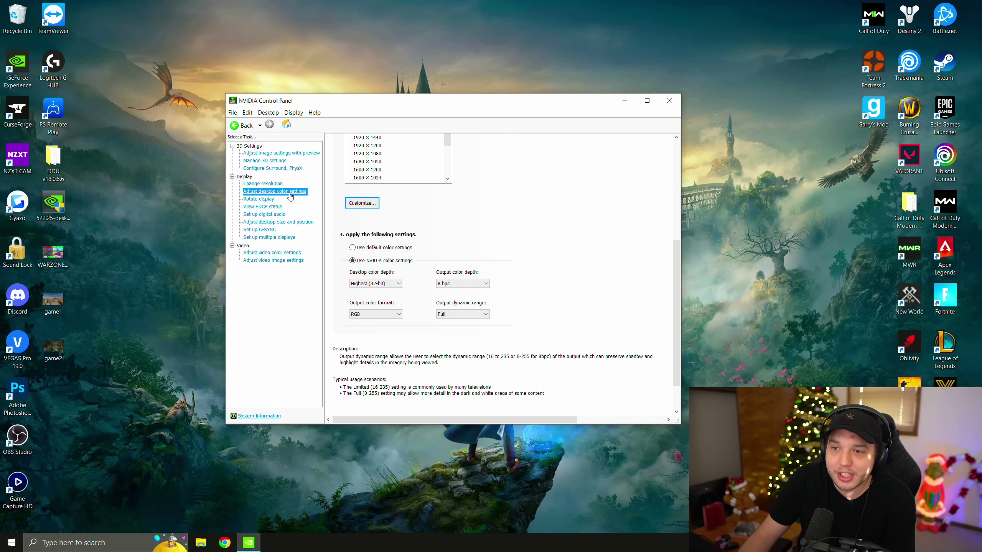
{"action": "left_click_drag", "start_coordinate": [677, 192], "coordinate": [680, 219]}
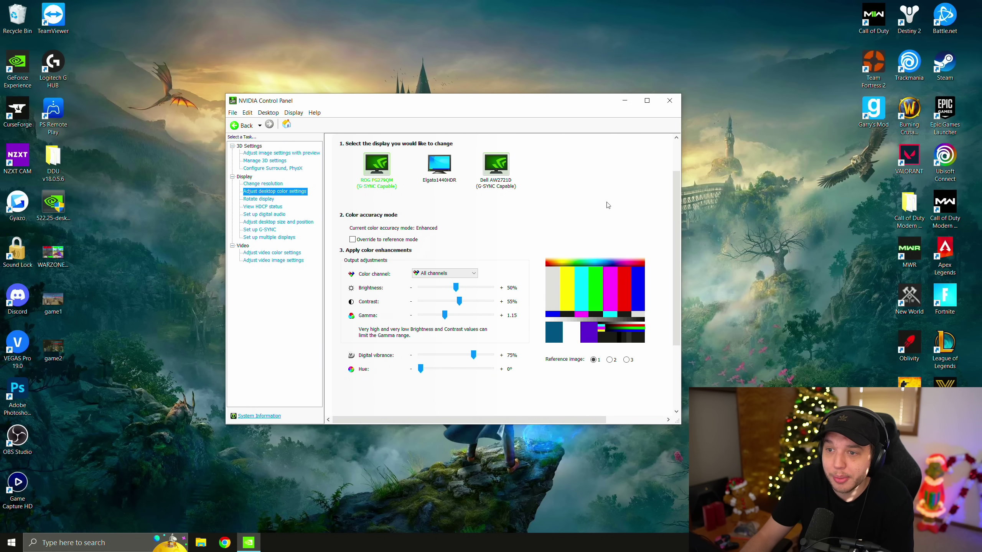
{"action": "left_click", "coordinate": [271, 223]}
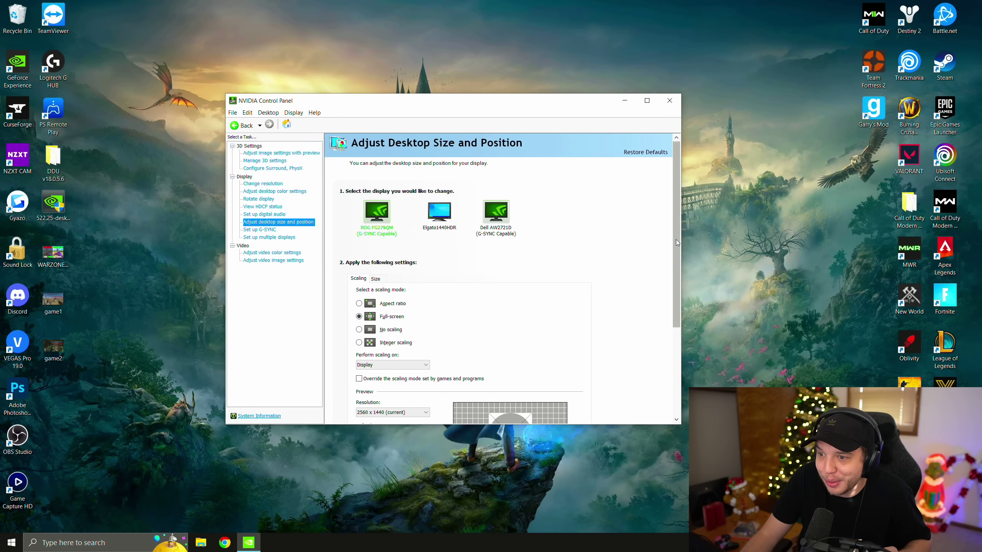
Check full-screen scaling at 2560 x 1440, then view video color settings with Full (0-255) range
{"action": "left_click_drag", "start_coordinate": [676, 239], "coordinate": [605, 285]}
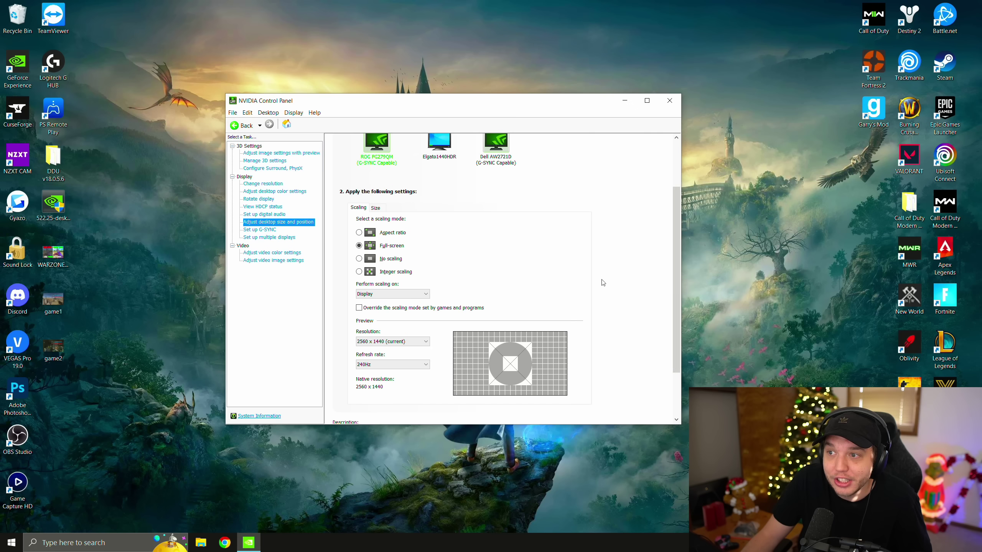
{"action": "scroll", "coordinate": [605, 285], "scroll_direction": "up", "scroll_amount": 1}
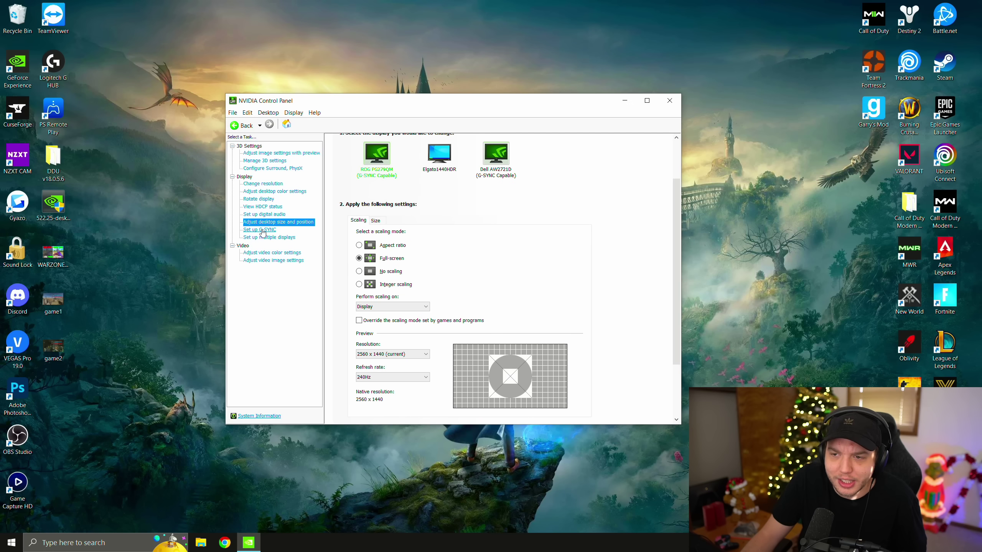
{"action": "left_click", "coordinate": [273, 254]}
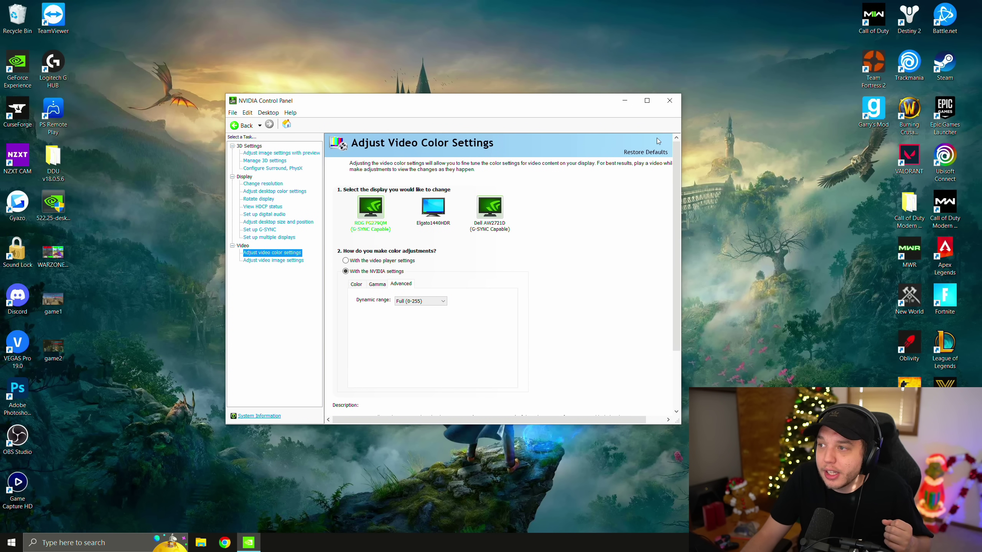
Close NVIDIA Control Panel and bring Chrome up maximized
{"action": "left_click", "coordinate": [671, 101]}
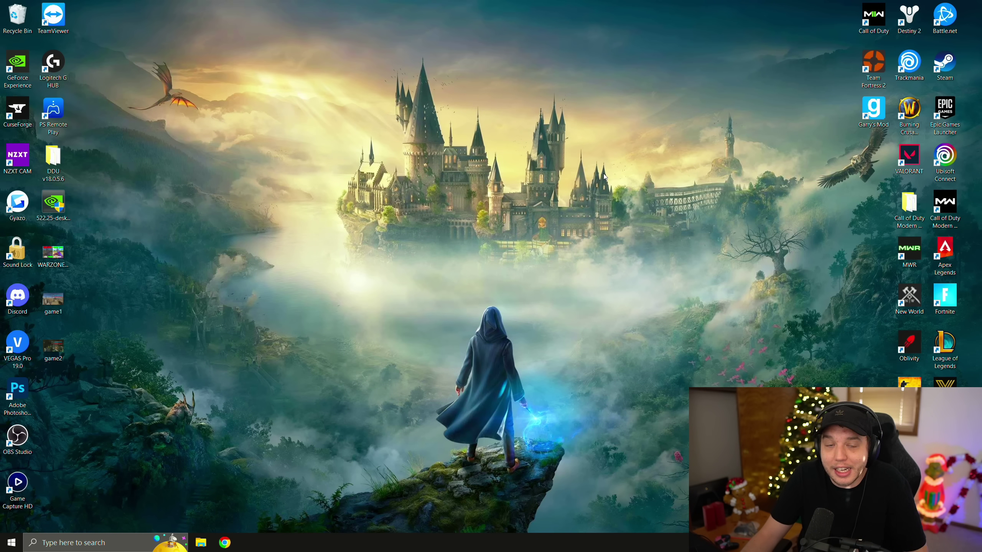
{"action": "left_click", "coordinate": [228, 541]}
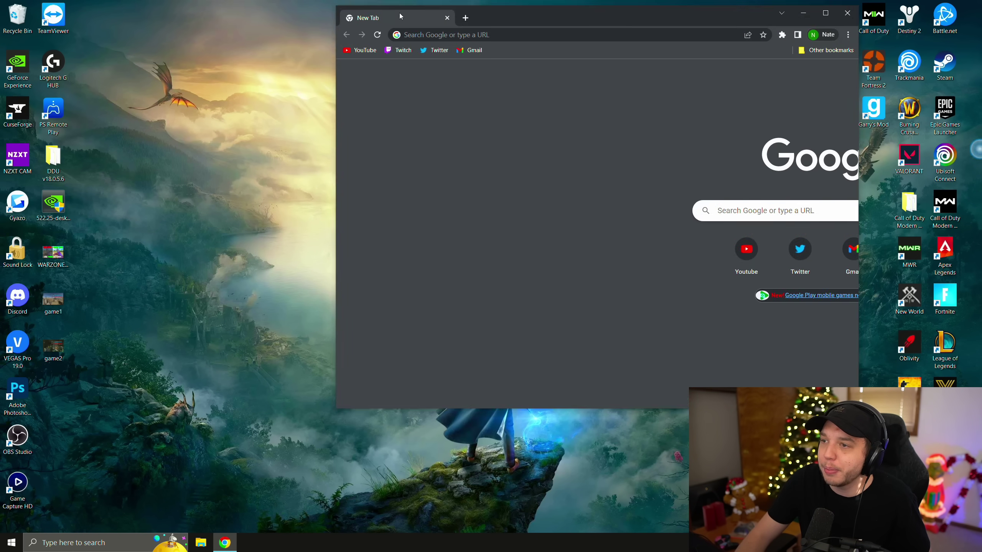
{"action": "double_click", "coordinate": [399, 12]}
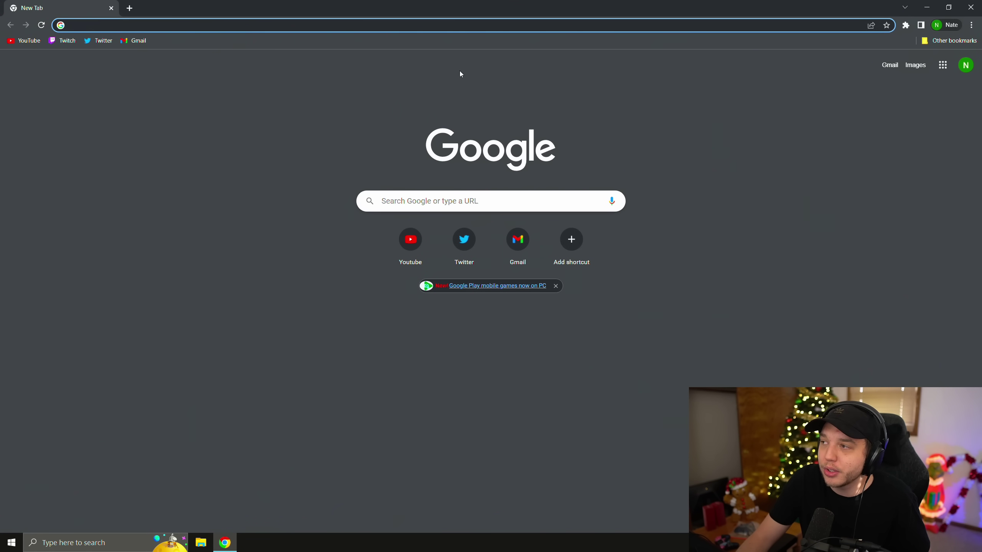
Confirm Chrome's background-apps and hardware acceleration toggles under System are off, then close Chrome
{"action": "left_click", "coordinate": [971, 25]}
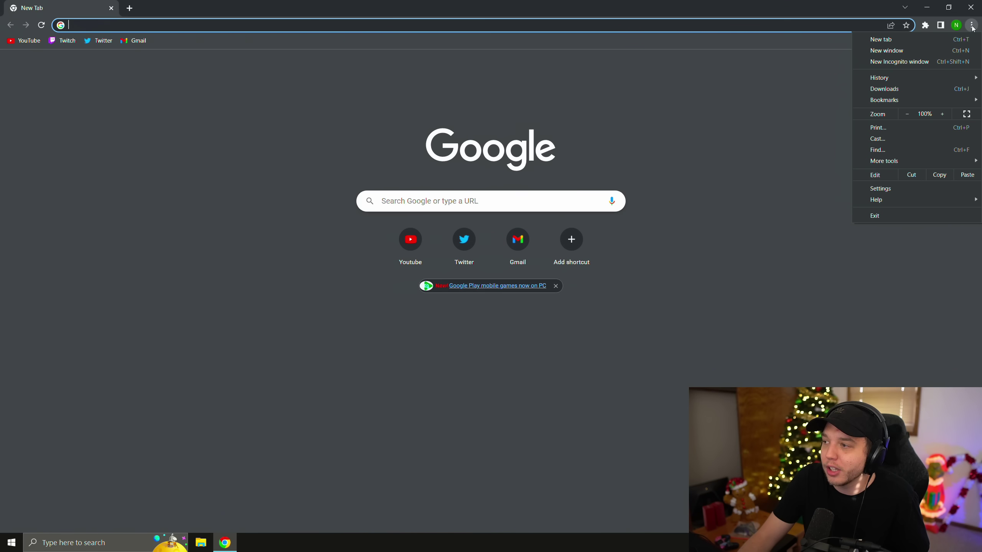
{"action": "left_click", "coordinate": [883, 189]}
{"action": "left_click", "coordinate": [55, 353]}
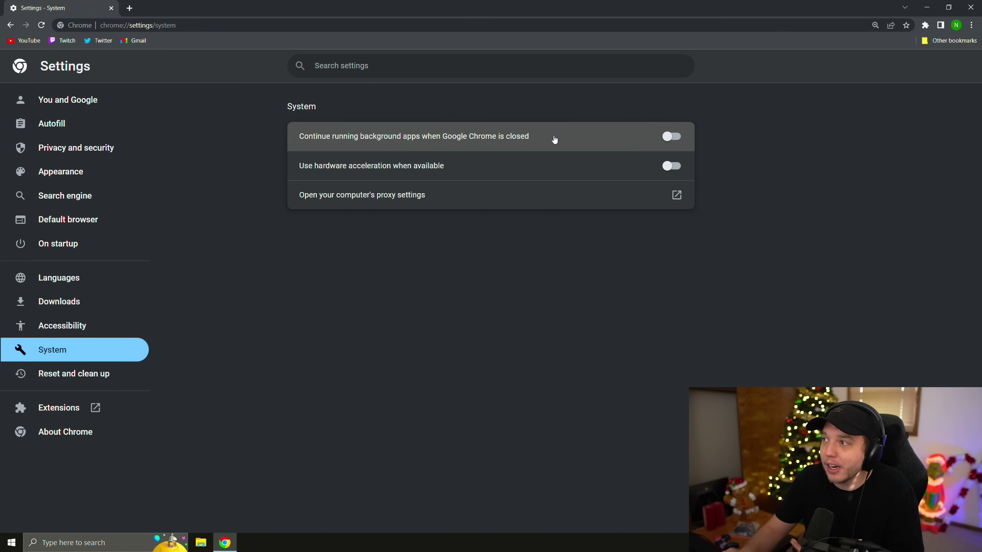
{"action": "left_click", "coordinate": [971, 7]}
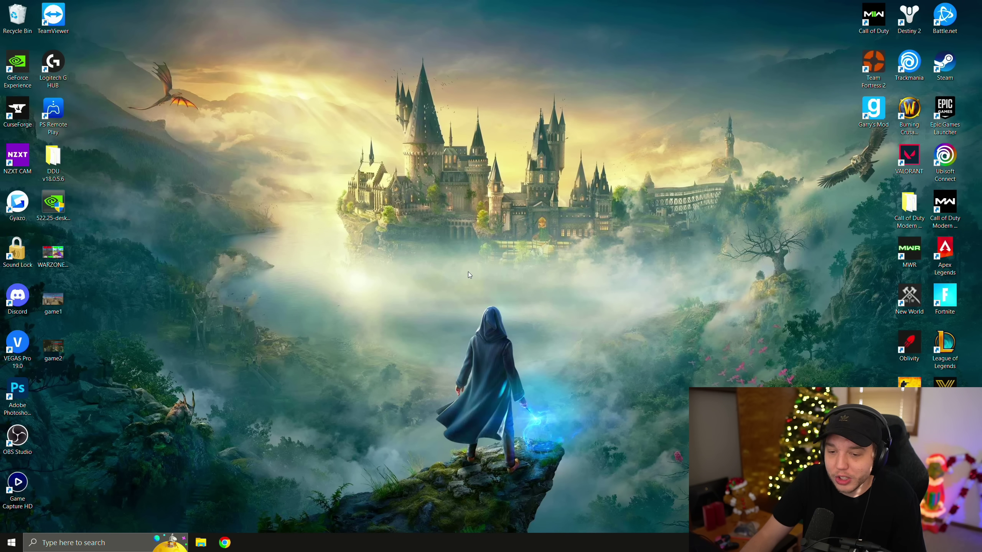
{"action": "left_click", "coordinate": [92, 543]}
Search 'backgr' and open Background apps settings, confirming apps can't run in the background
{"action": "type", "text": "bac"}
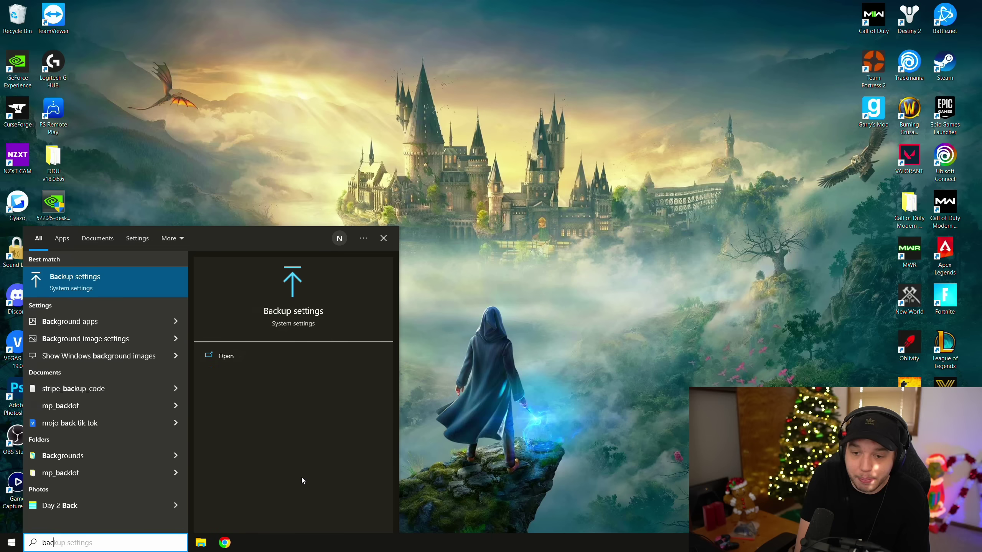
{"action": "type", "text": "kgr"}
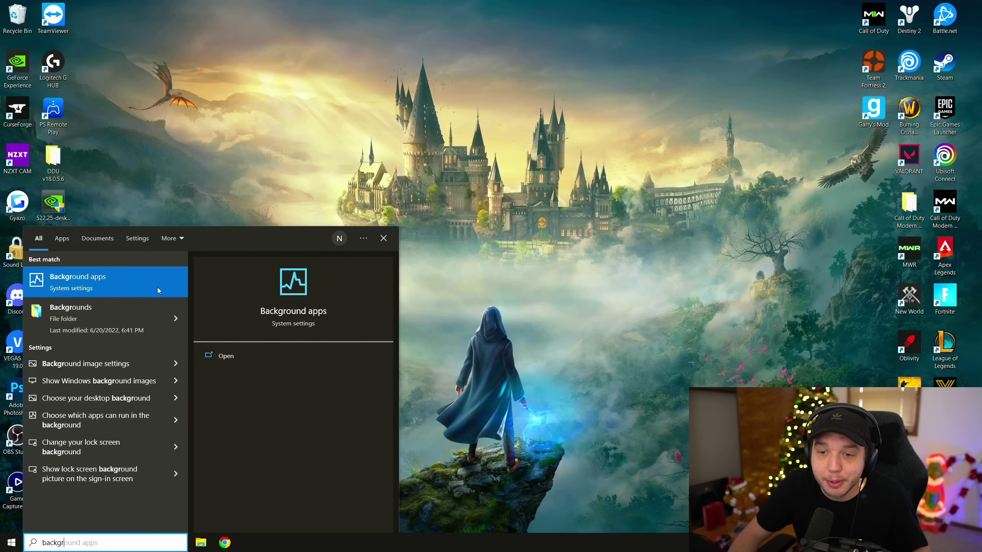
{"action": "left_click", "coordinate": [133, 283]}
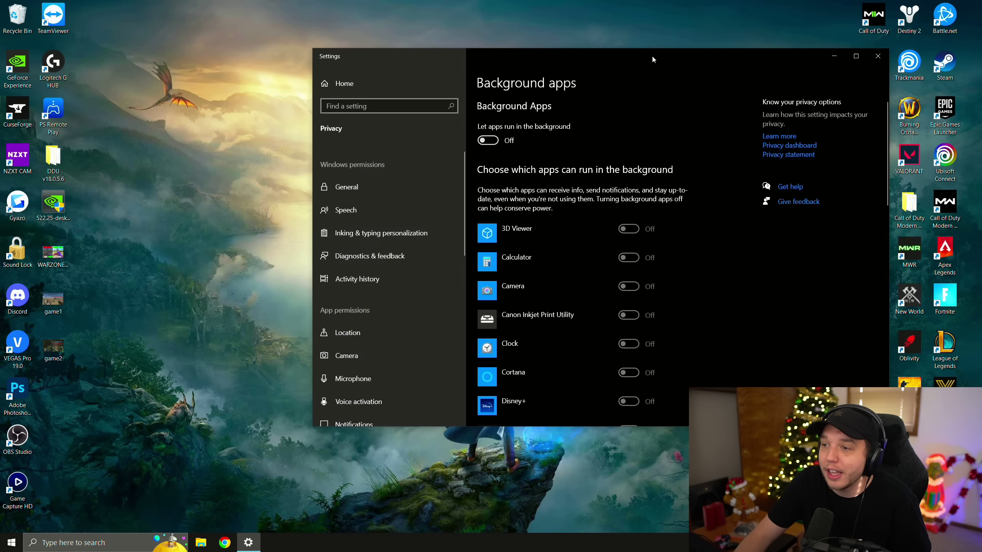
{"action": "left_click_drag", "start_coordinate": [652, 59], "coordinate": [518, 66]}
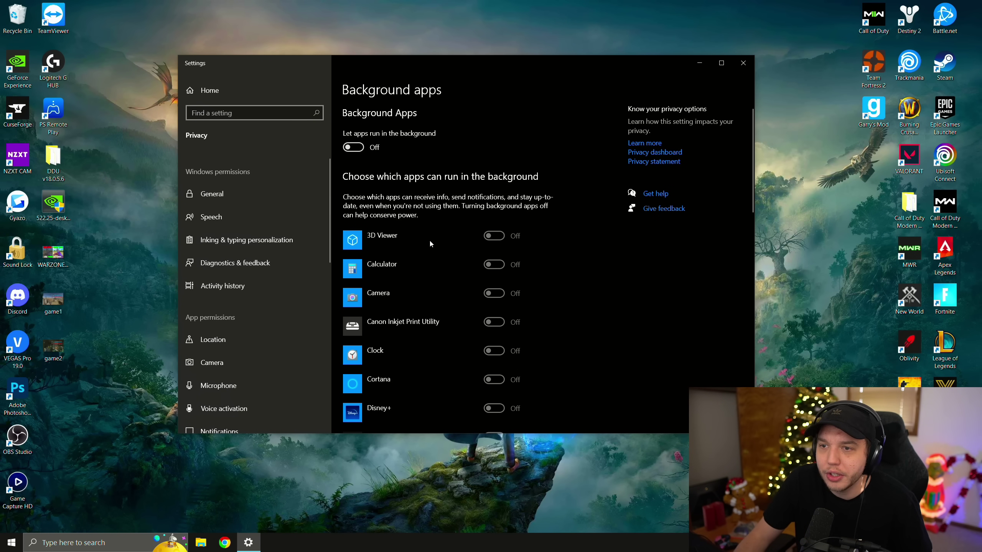
Search Settings for 'game' and open the Game Mode page
{"action": "left_click", "coordinate": [241, 116]}
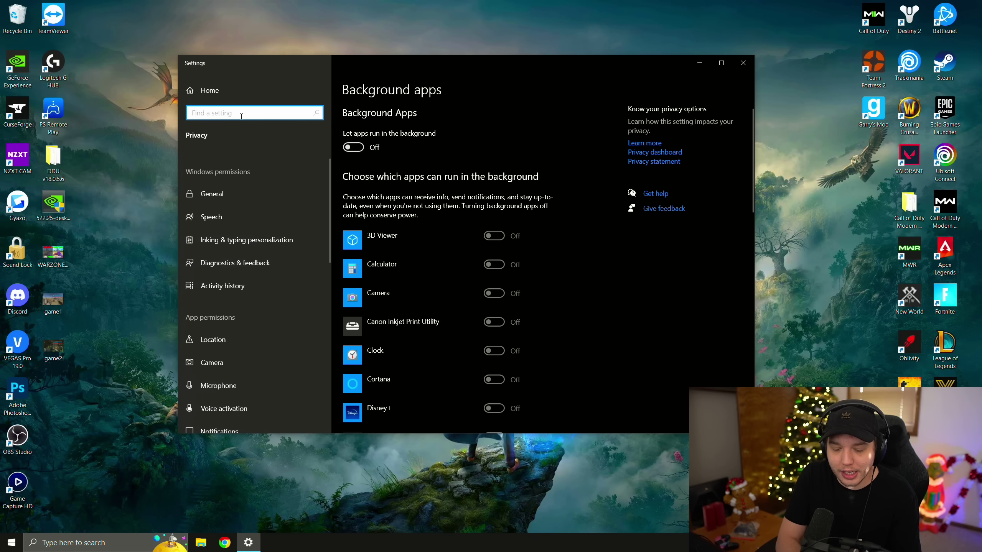
{"action": "type", "text": "game"}
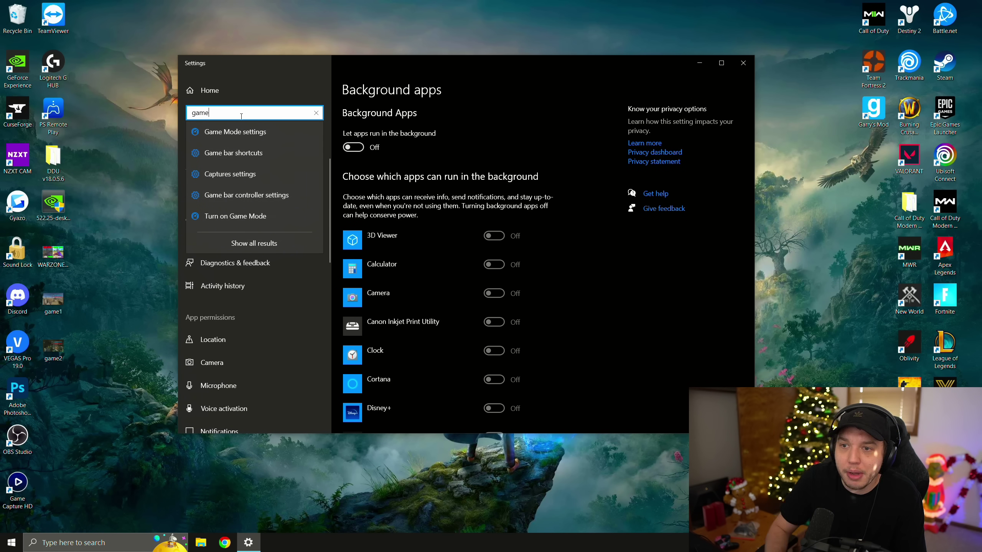
{"action": "left_click", "coordinate": [257, 137]}
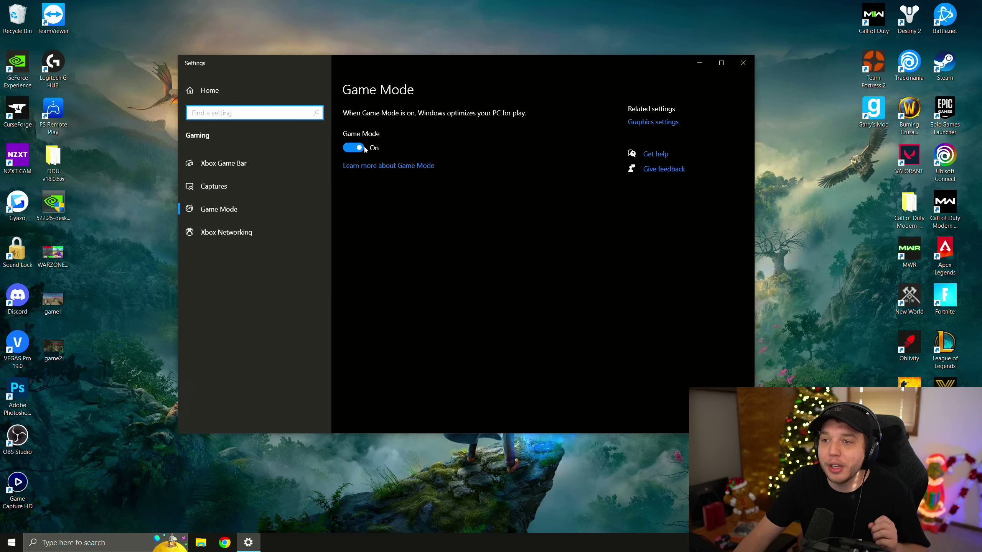
Review Graphics settings, Xbox Game Bar (off), and Captures (background recording and game audio off, 30 fps)
{"action": "left_click", "coordinate": [661, 124]}
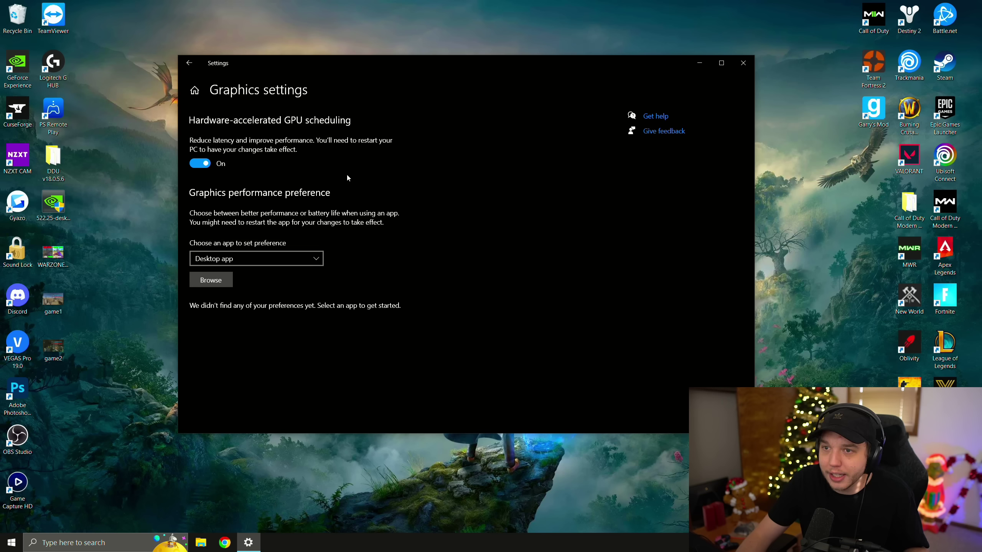
{"action": "left_click", "coordinate": [189, 62]}
{"action": "left_click", "coordinate": [234, 165]}
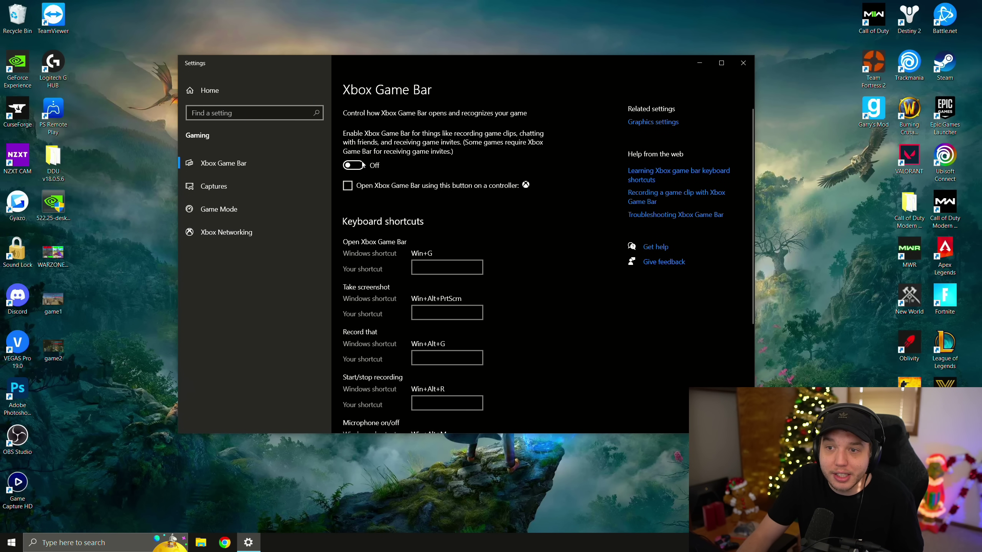
{"action": "left_click", "coordinate": [233, 186]}
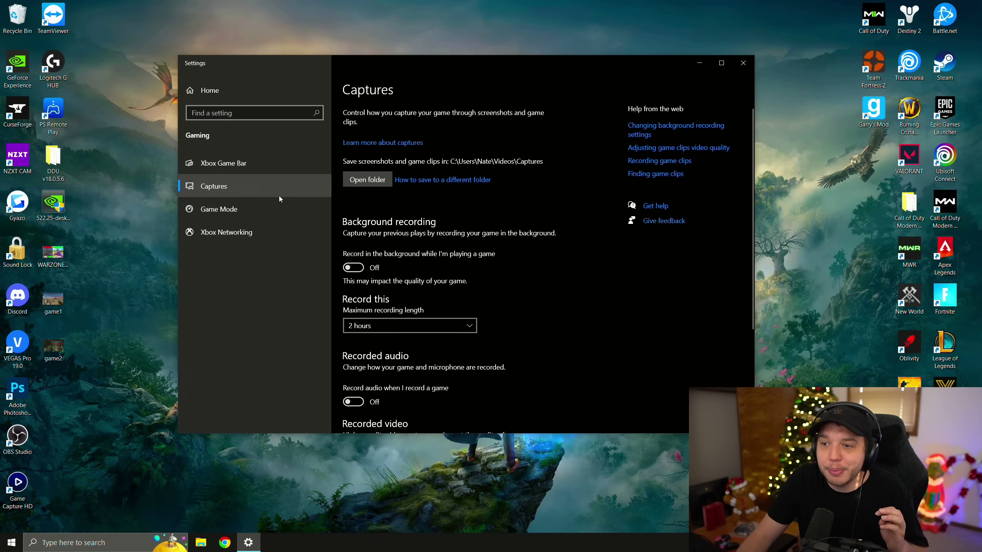
{"action": "scroll", "coordinate": [541, 267], "scroll_direction": "down", "scroll_amount": 4}
{"action": "scroll", "coordinate": [580, 271], "scroll_direction": "up", "scroll_amount": 4}
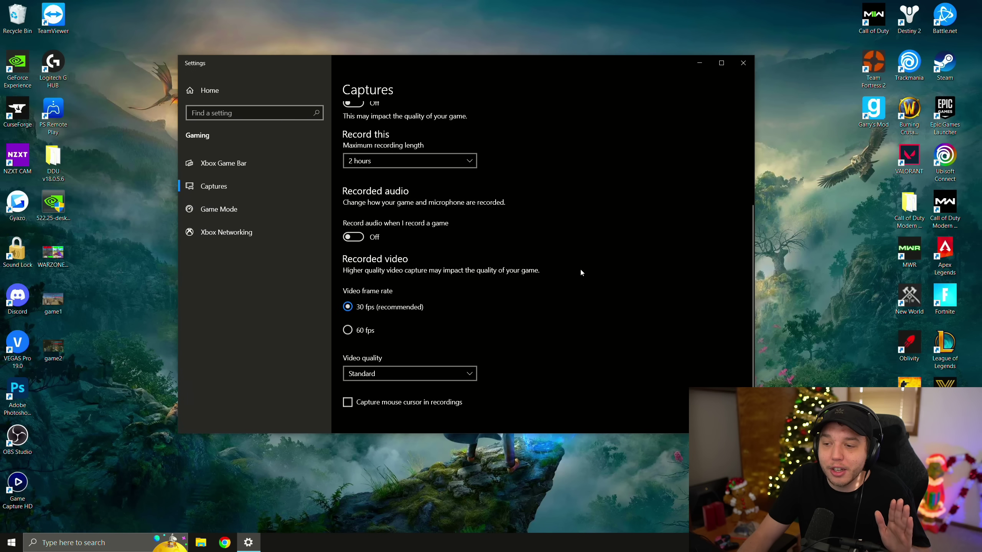
{"action": "scroll", "coordinate": [585, 269], "scroll_direction": "down", "scroll_amount": 4}
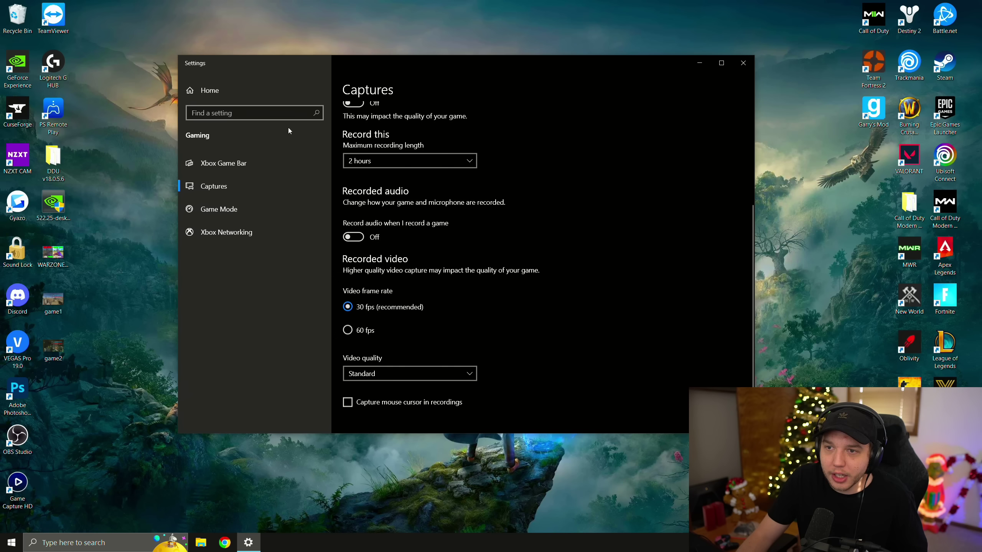
{"action": "left_click", "coordinate": [252, 113]}
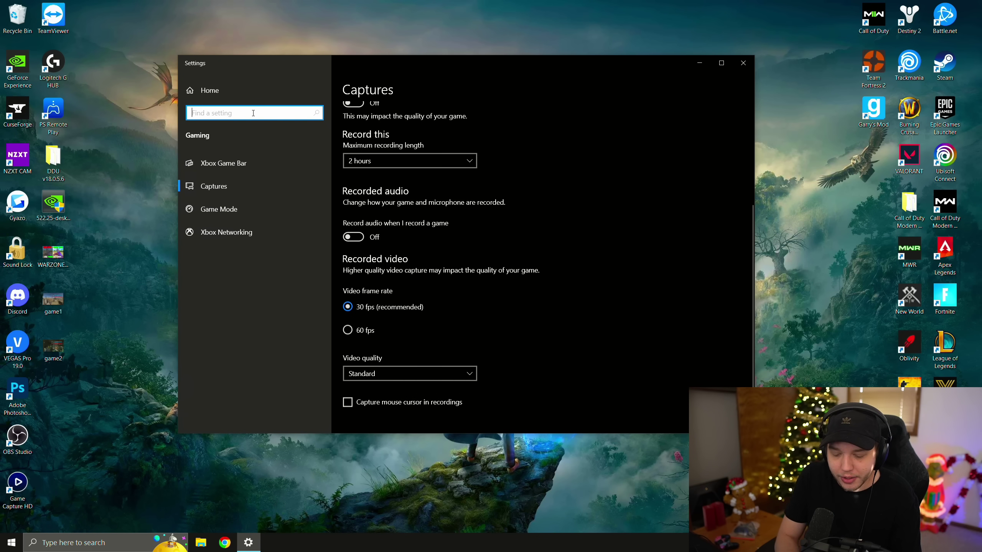
Open Power & sleep (screen and sleep Never) and confirm the High performance plan in Power Options
{"action": "type", "text": "power"}
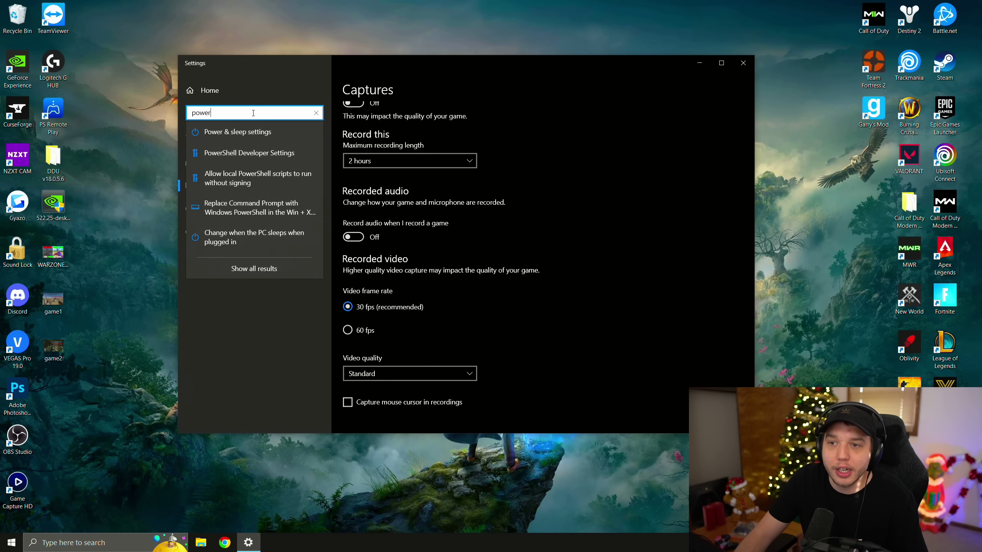
{"action": "left_click", "coordinate": [272, 132]}
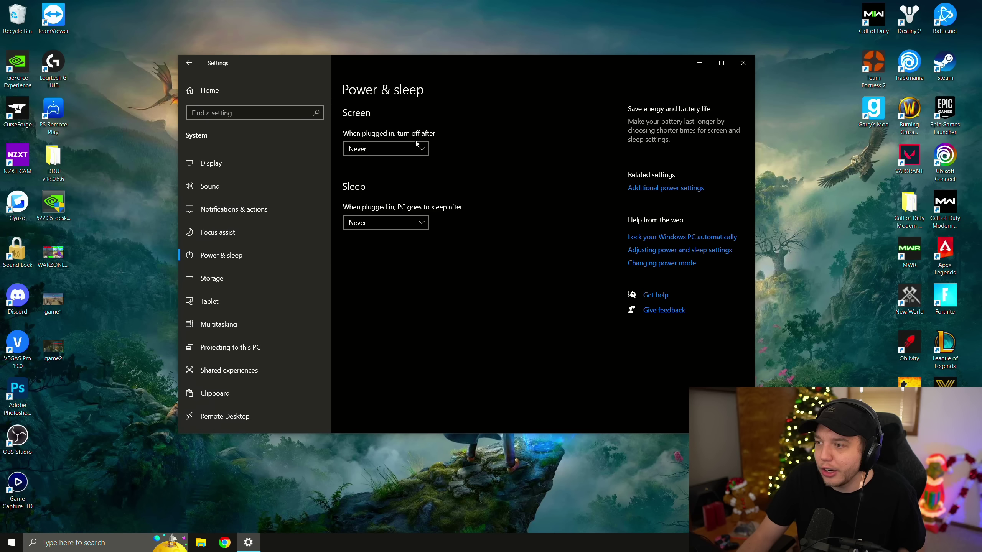
{"action": "left_click", "coordinate": [686, 188]}
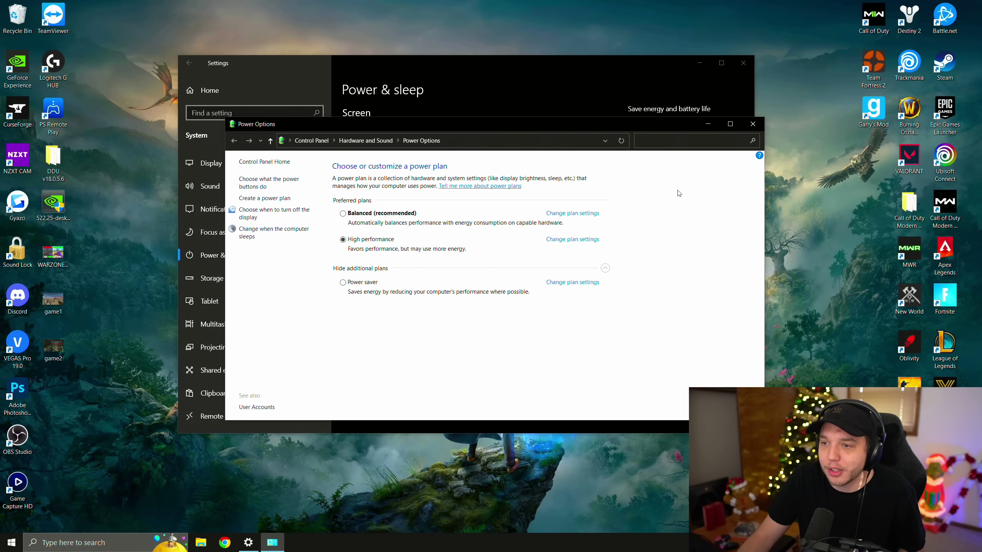
{"action": "left_click_drag", "start_coordinate": [544, 128], "coordinate": [530, 117]}
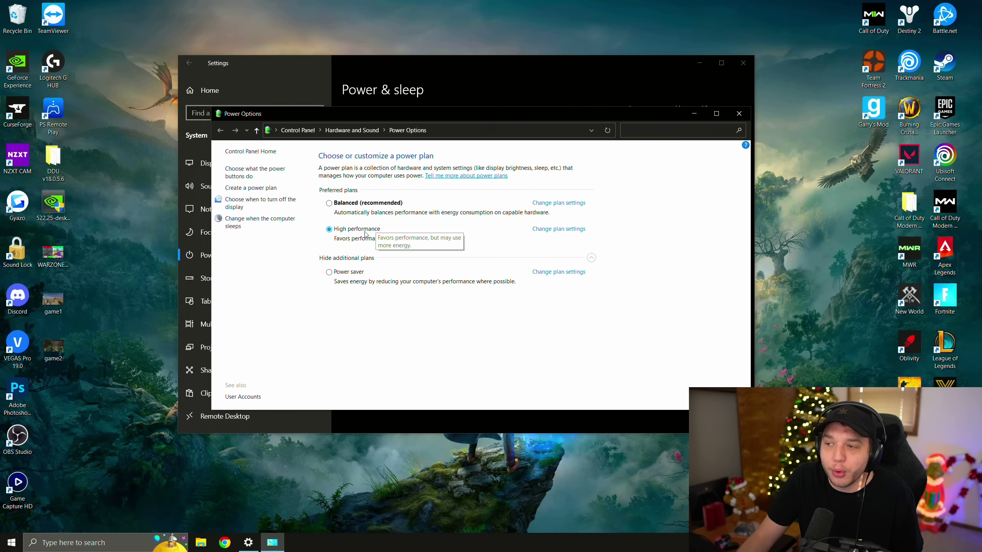
{"action": "left_click", "coordinate": [592, 258]}
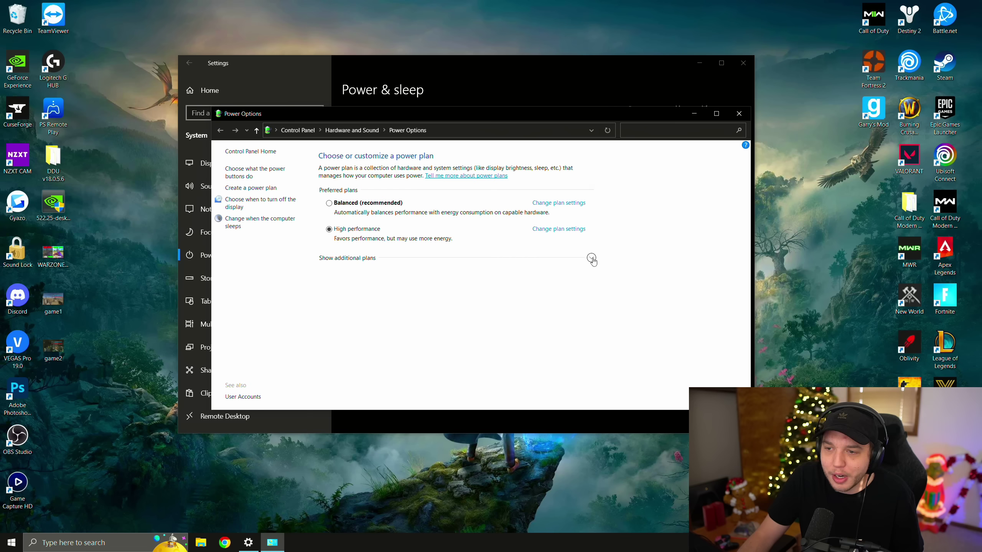
{"action": "left_click", "coordinate": [592, 259]}
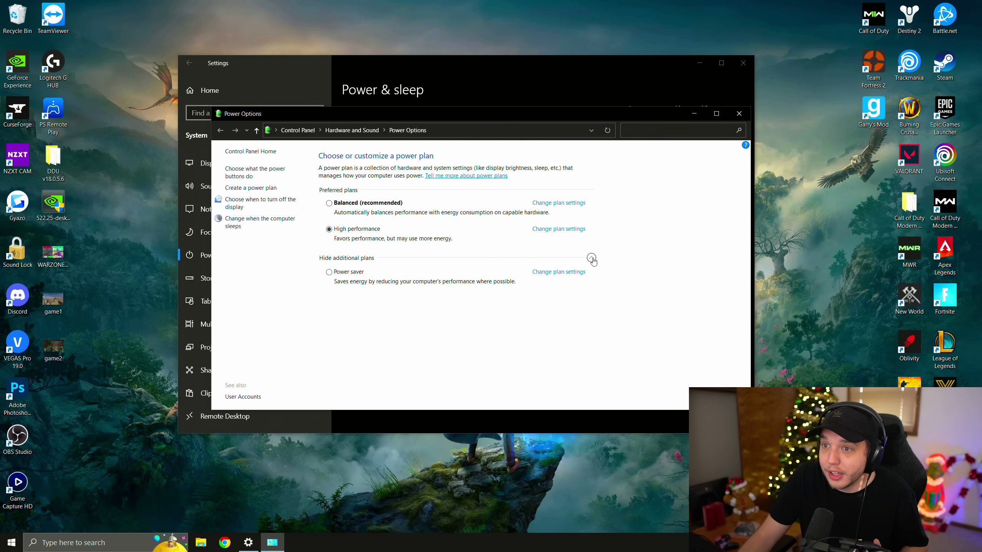
{"action": "left_click", "coordinate": [592, 259]}
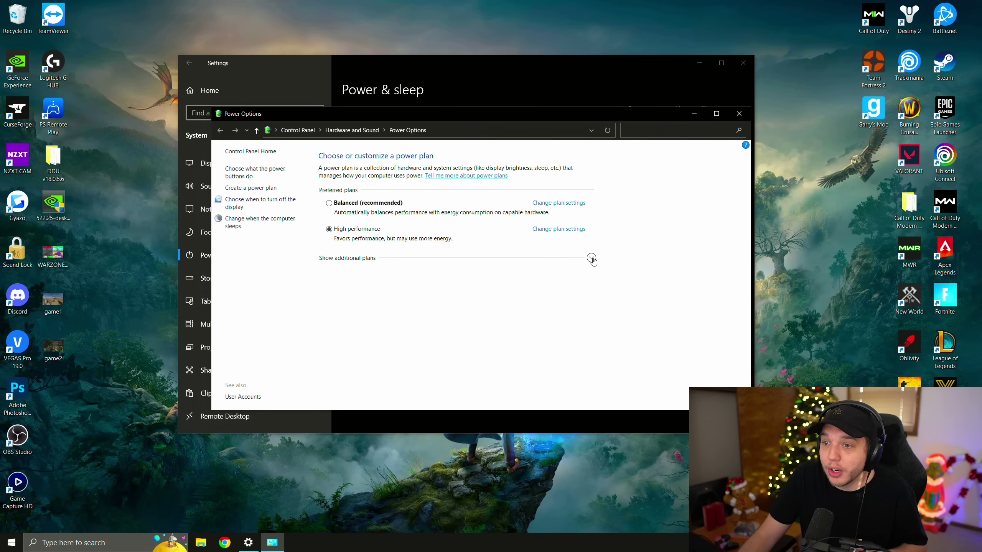
{"action": "left_click", "coordinate": [739, 114]}
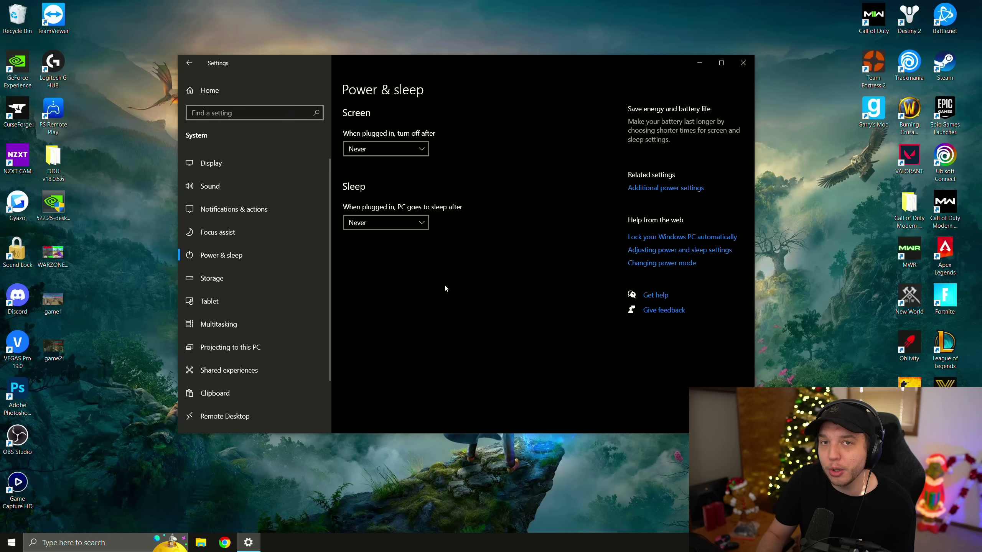